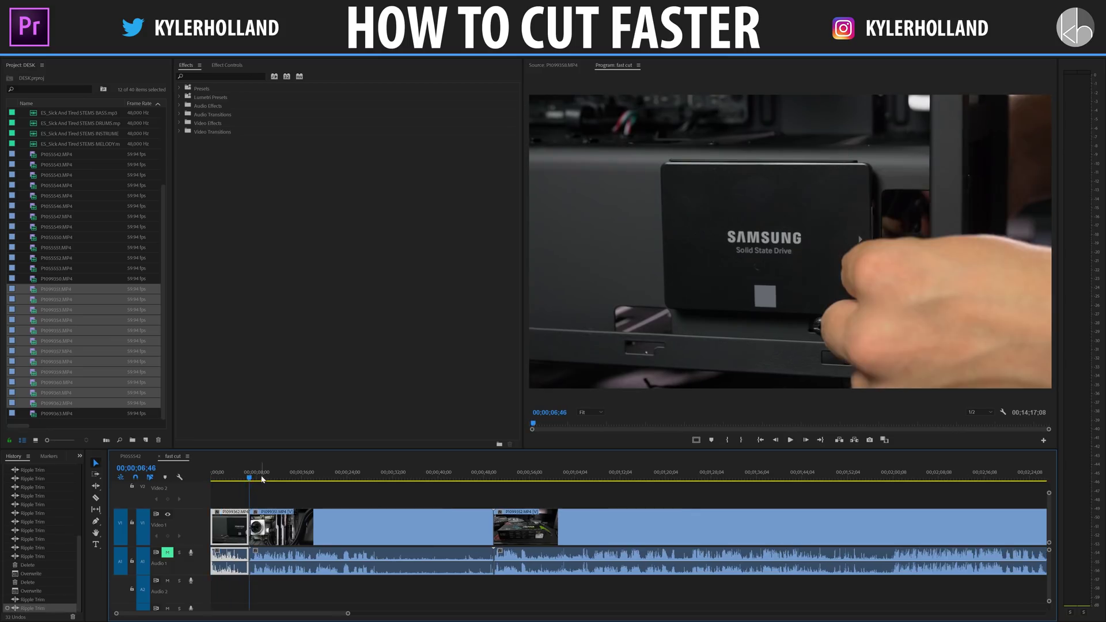
Step: Ripple trim the second clip's start and end, and the third clip's start, to the playhead
click(275, 479)
key(q)
click(322, 479)
key(w)
drag(340, 479, 356, 479)
key(q)
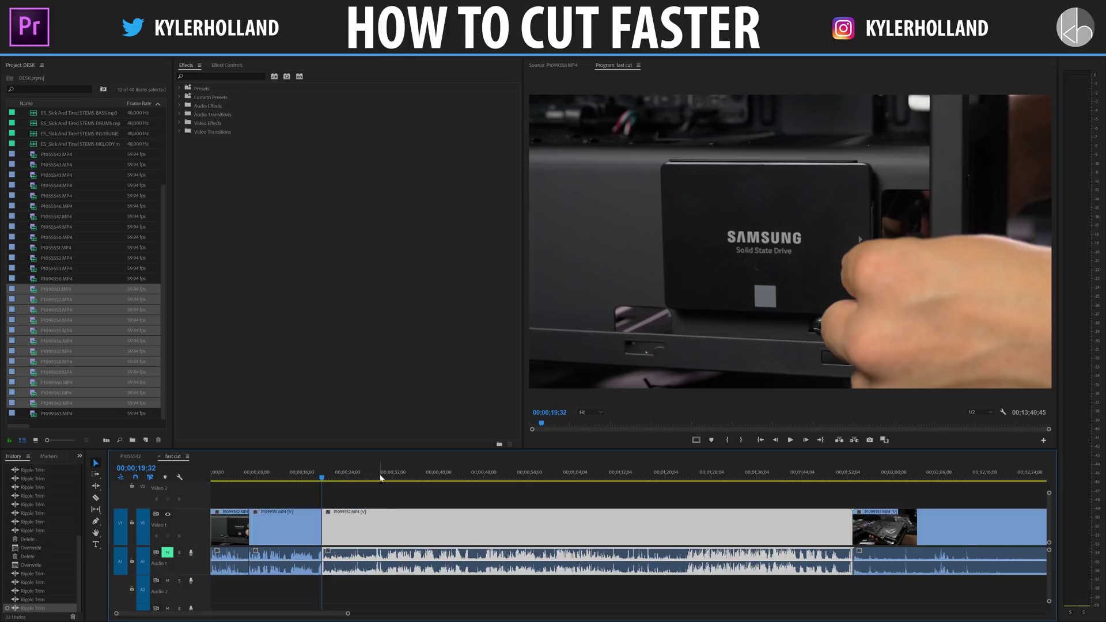
Step: Ripple trim the third clip's end and both ends of the fourth clip to shorten them in the sequence
click(380, 478)
key(w)
click(402, 477)
key(q)
click(433, 478)
key(w)
drag(451, 477, 467, 477)
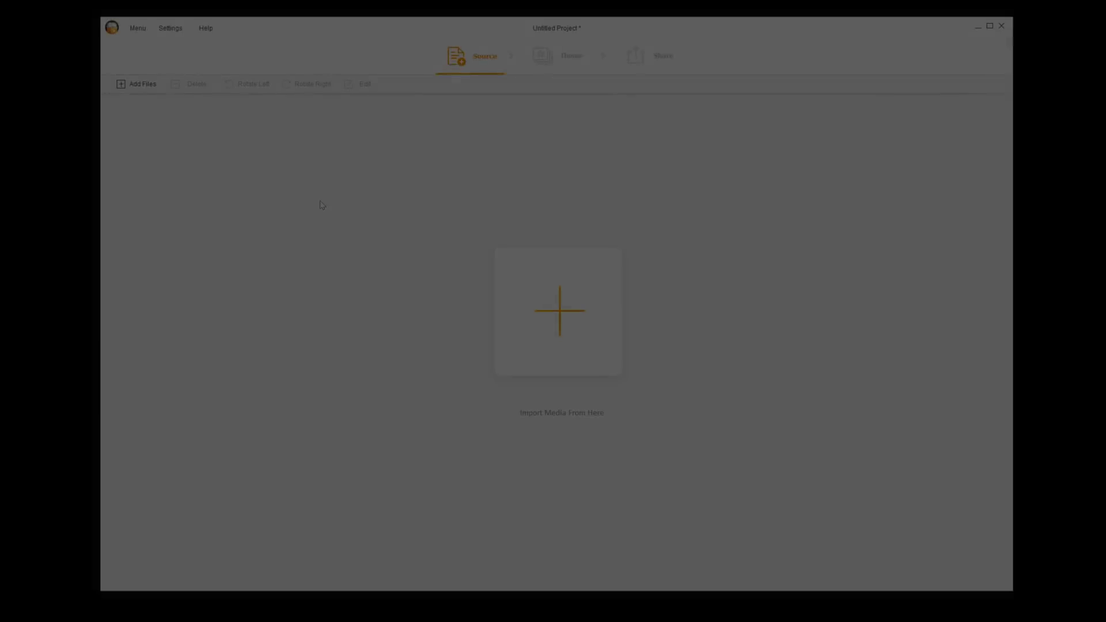
Step: Switch to the slideshow maker and import seven photo and video files into the untitled project
click(138, 84)
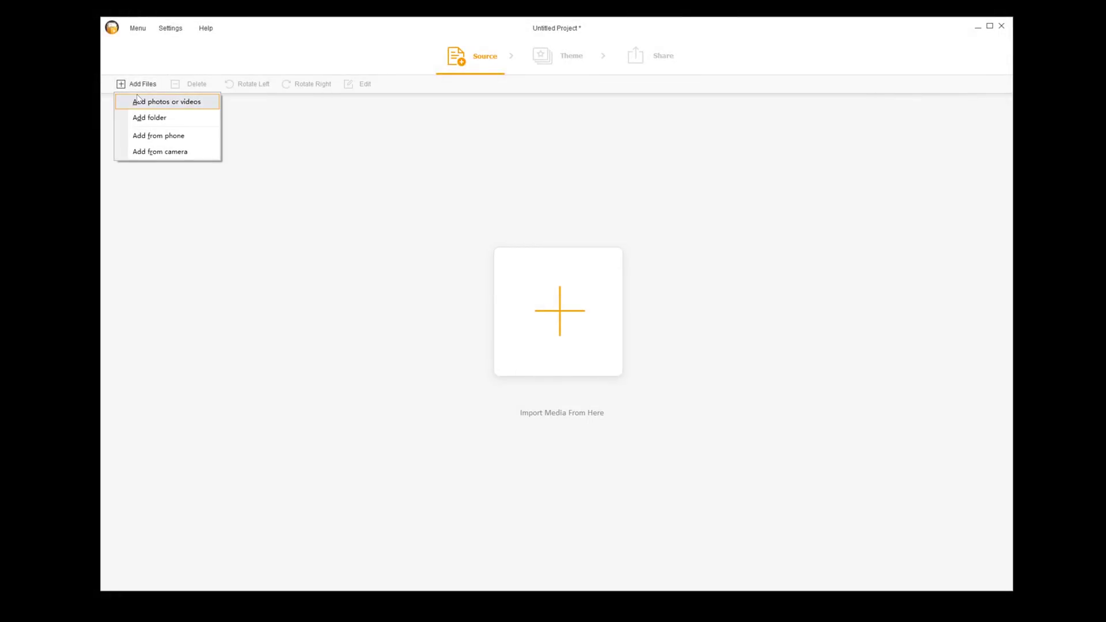
click(137, 101)
drag(815, 300, 462, 209)
click(769, 515)
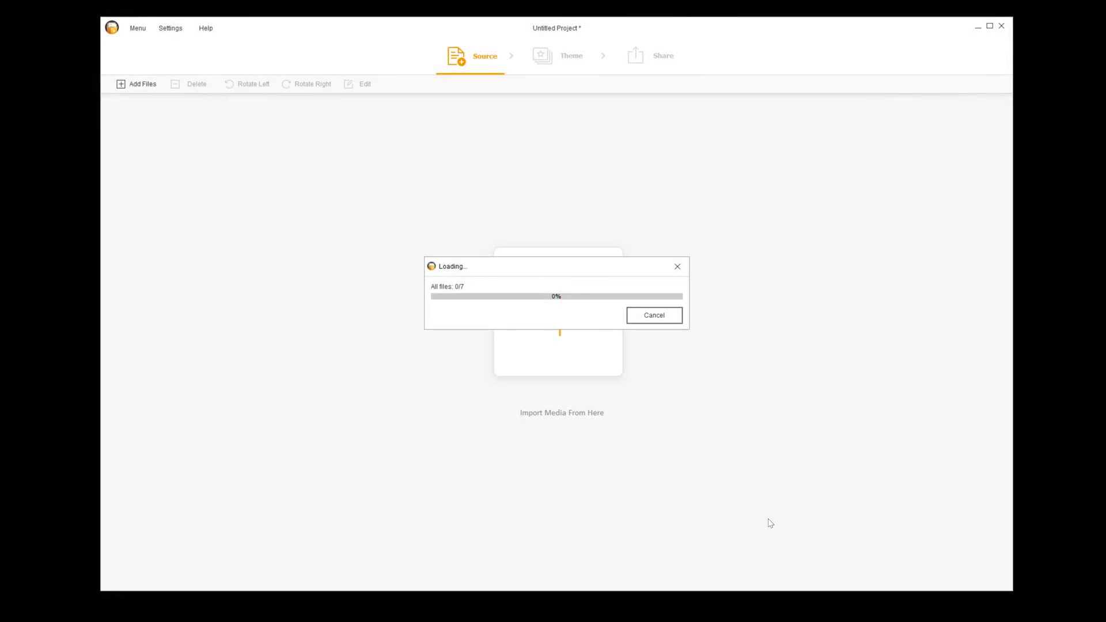
Step: Crop the photo of the woman sitting on the path to 296 × 222 and continue to theme selection
drag(281, 136, 231, 138)
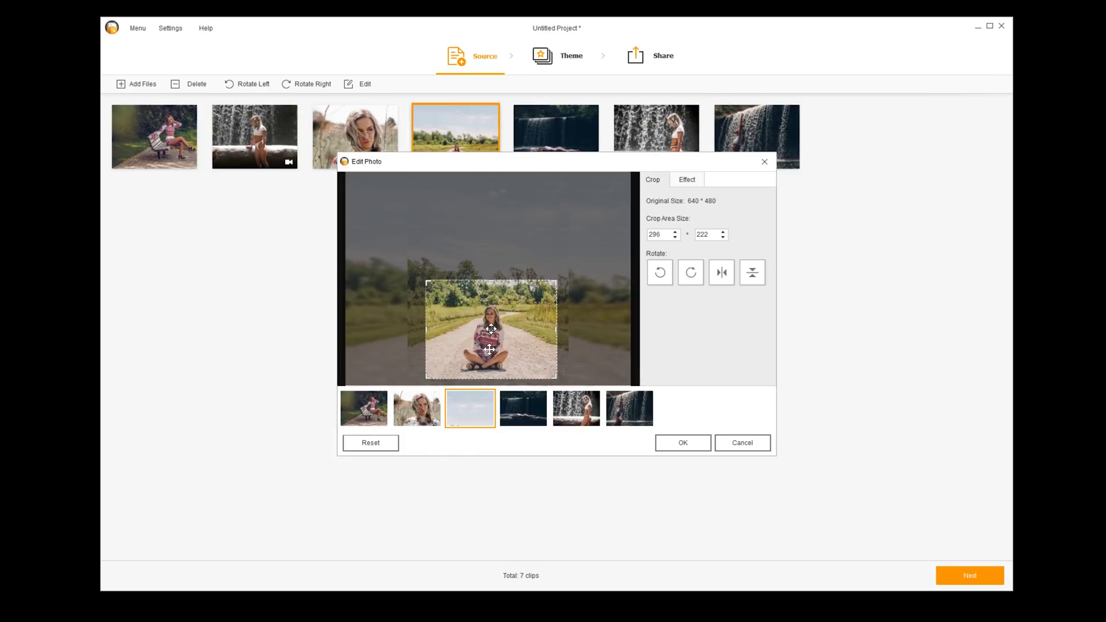
click(683, 442)
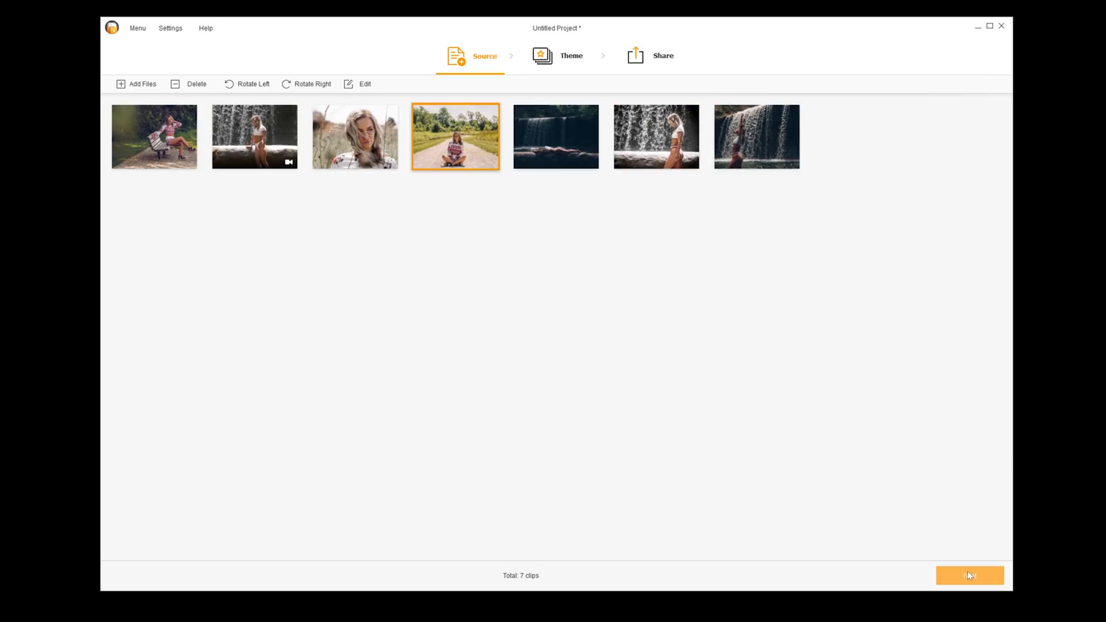
click(968, 573)
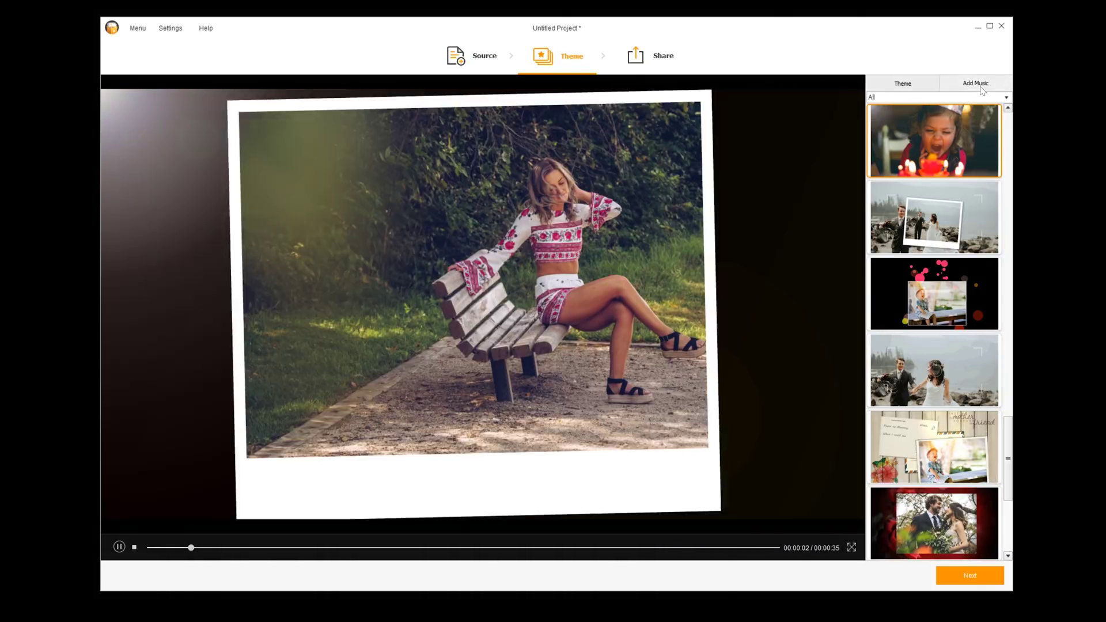
Step: Check the background music options and pick a white-framed wedding theme for the slideshow
click(977, 84)
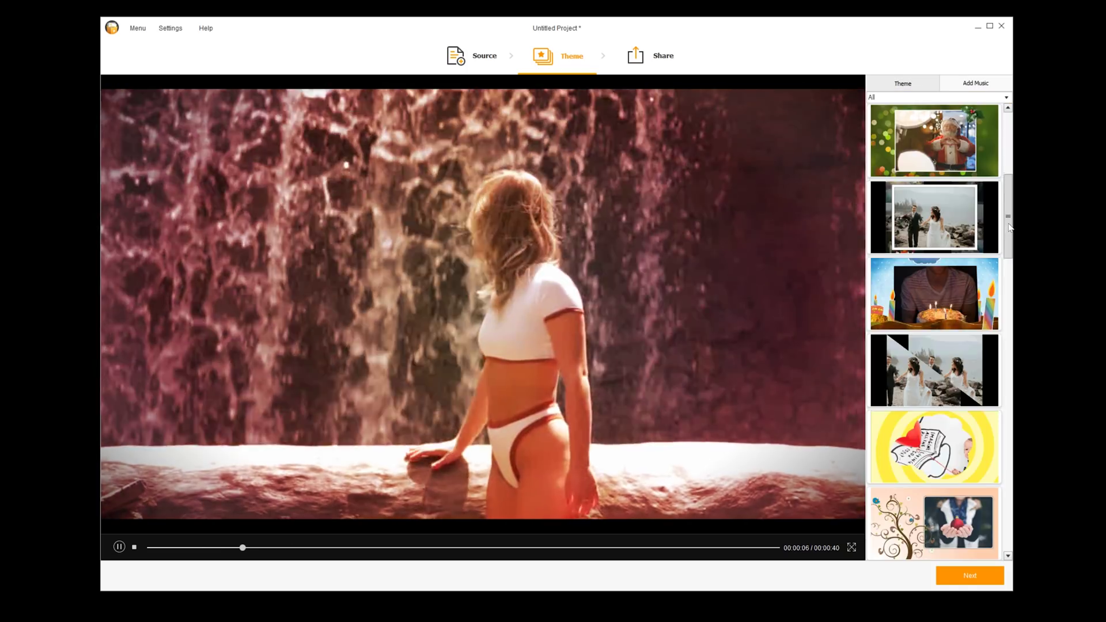
drag(1009, 232, 1010, 218)
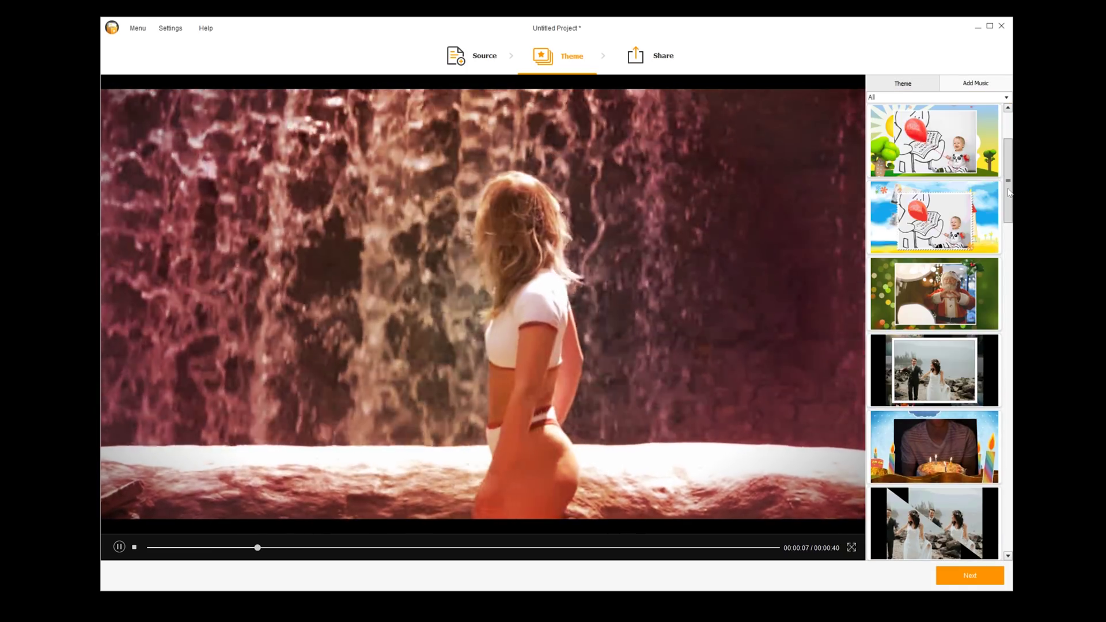
scroll(983, 230, down, 1)
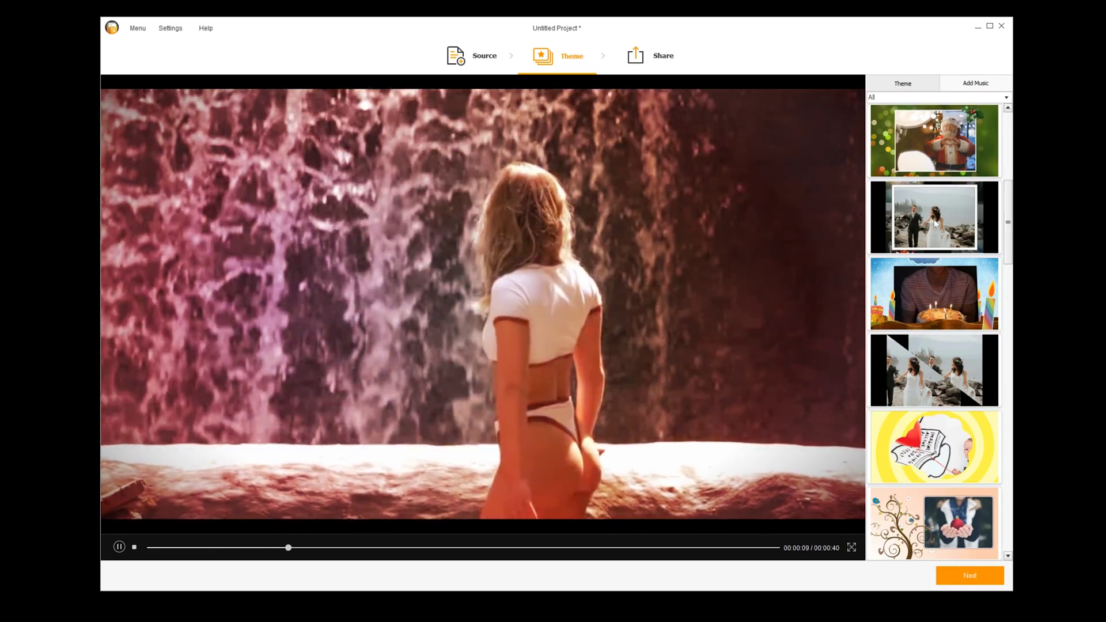
click(984, 228)
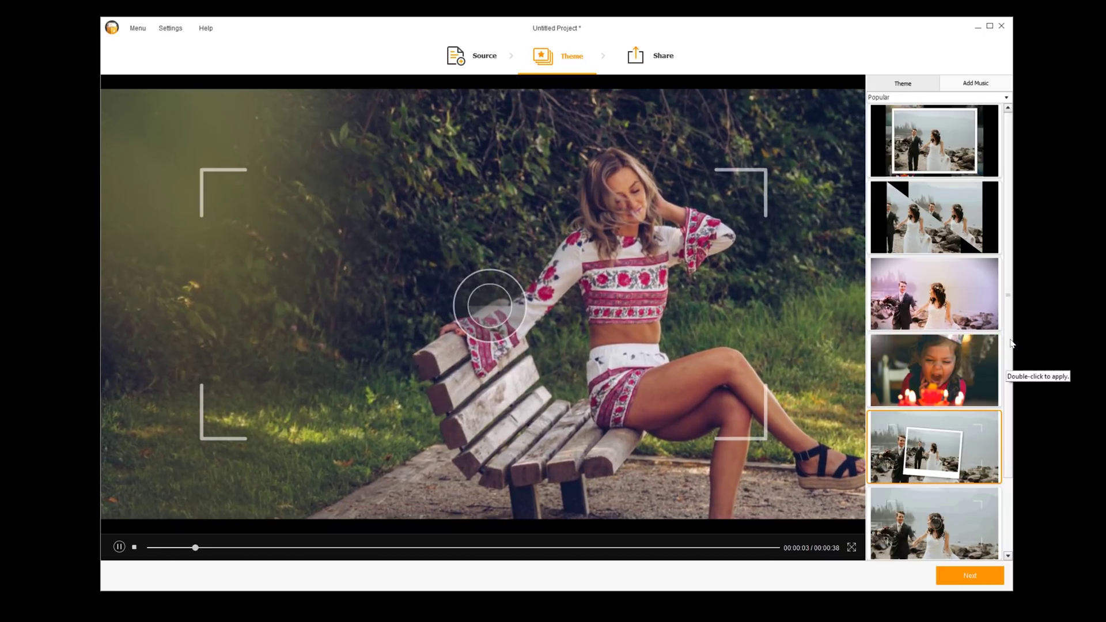
Step: Save the slideshow locally as a 1080p MP4 named client in E:\wondershare\ and preview the exported video
click(137, 242)
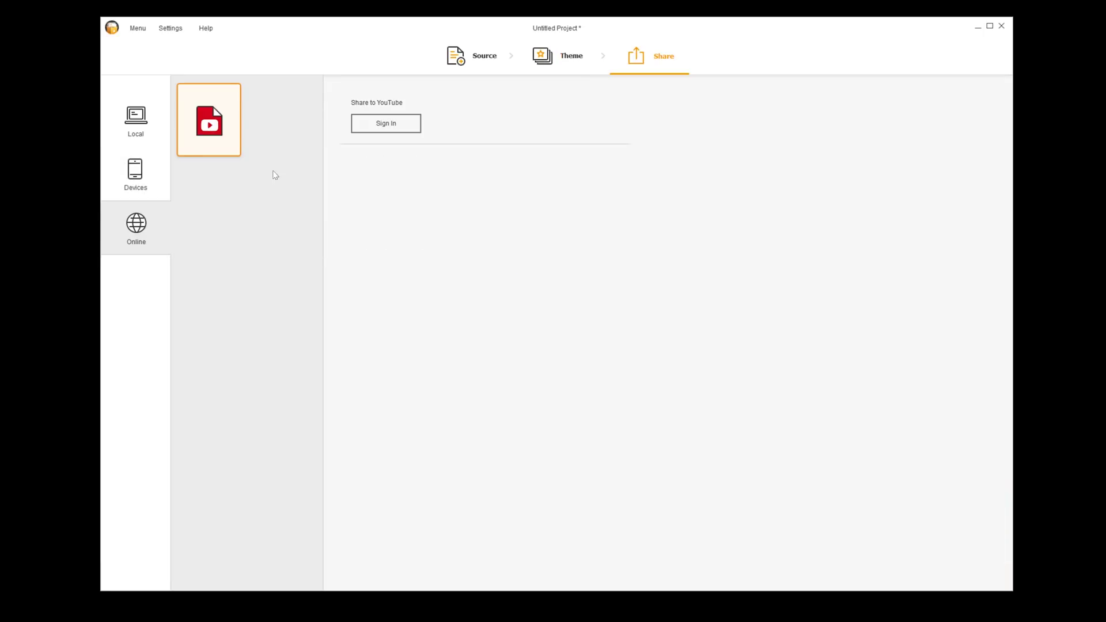
click(142, 188)
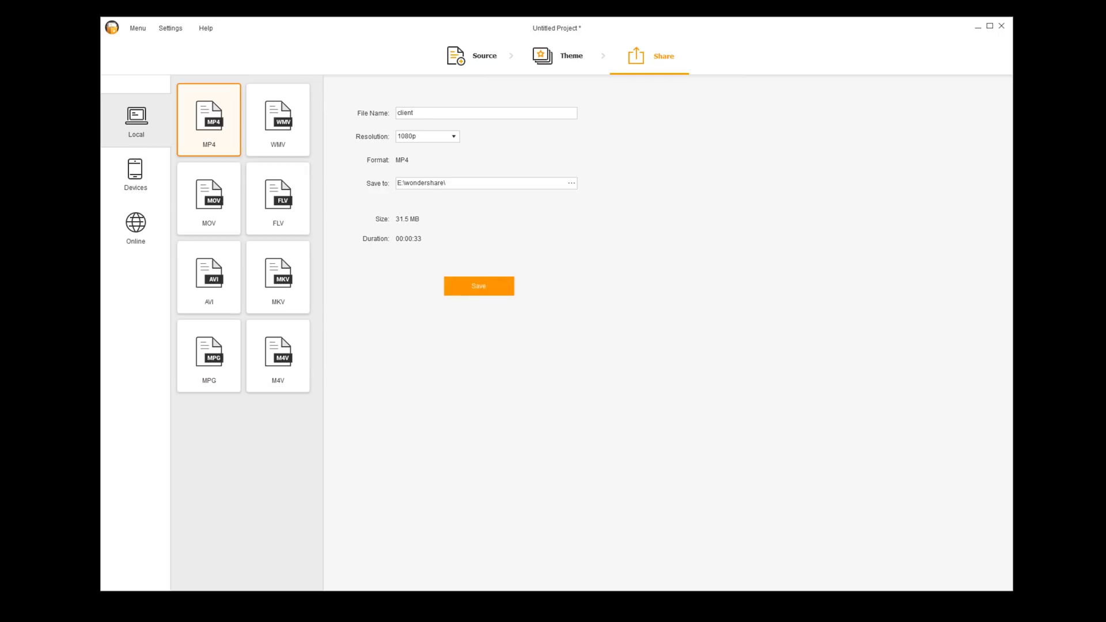
click(478, 286)
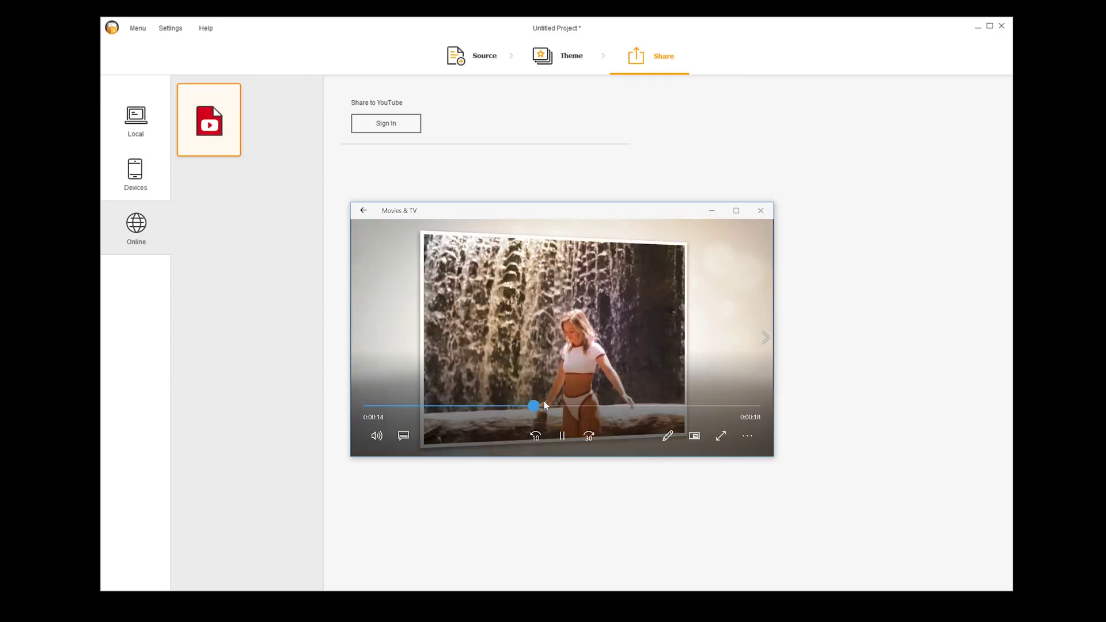
drag(544, 401, 677, 405)
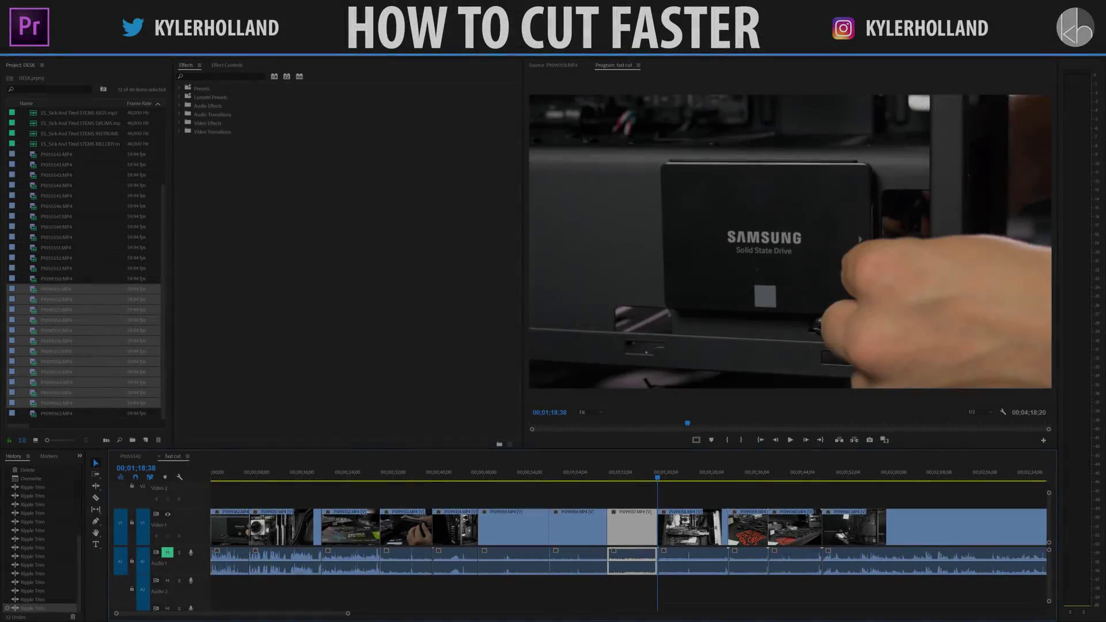
Step: Switch back to Premiere Pro and examine which commands the Adobe Premiere Pro Default shortcut layout assigns to Q and W
key(alt+e)
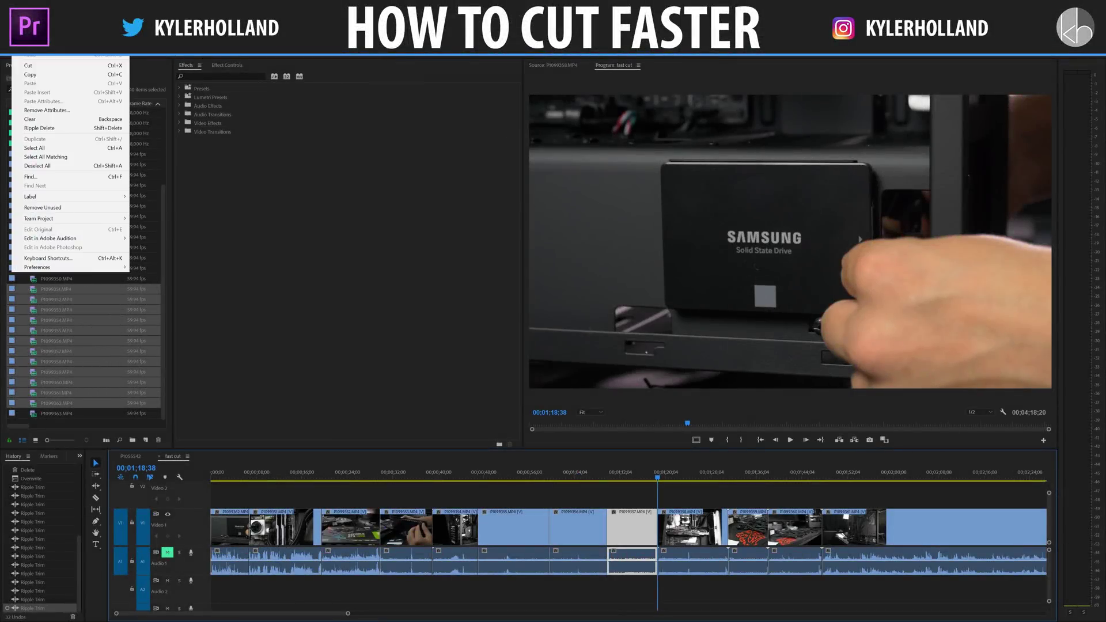
click(68, 259)
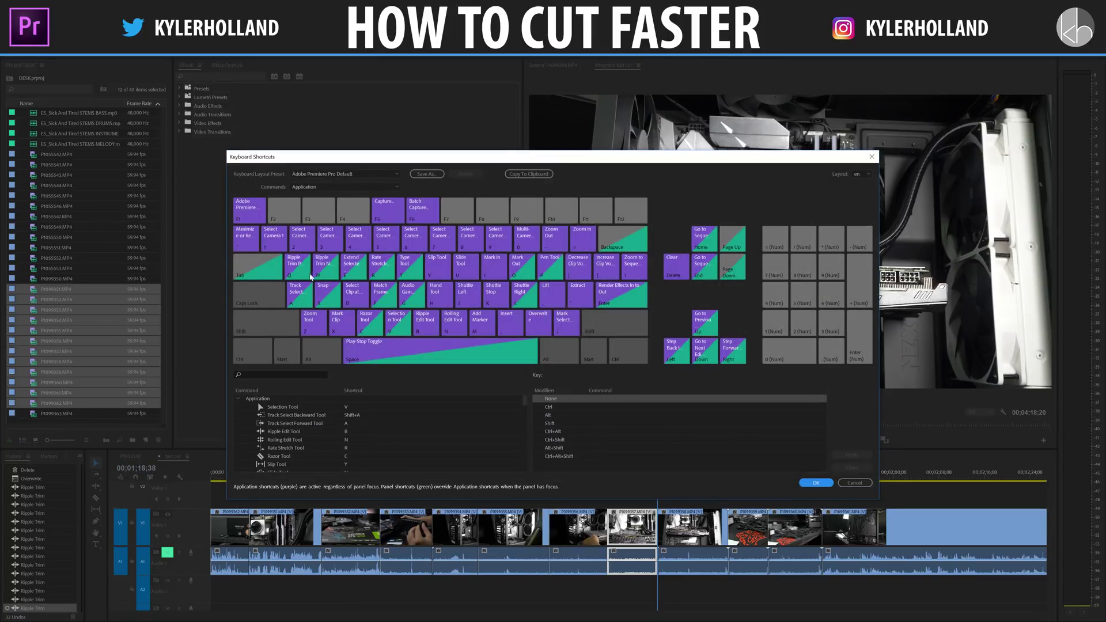
click(297, 278)
click(326, 266)
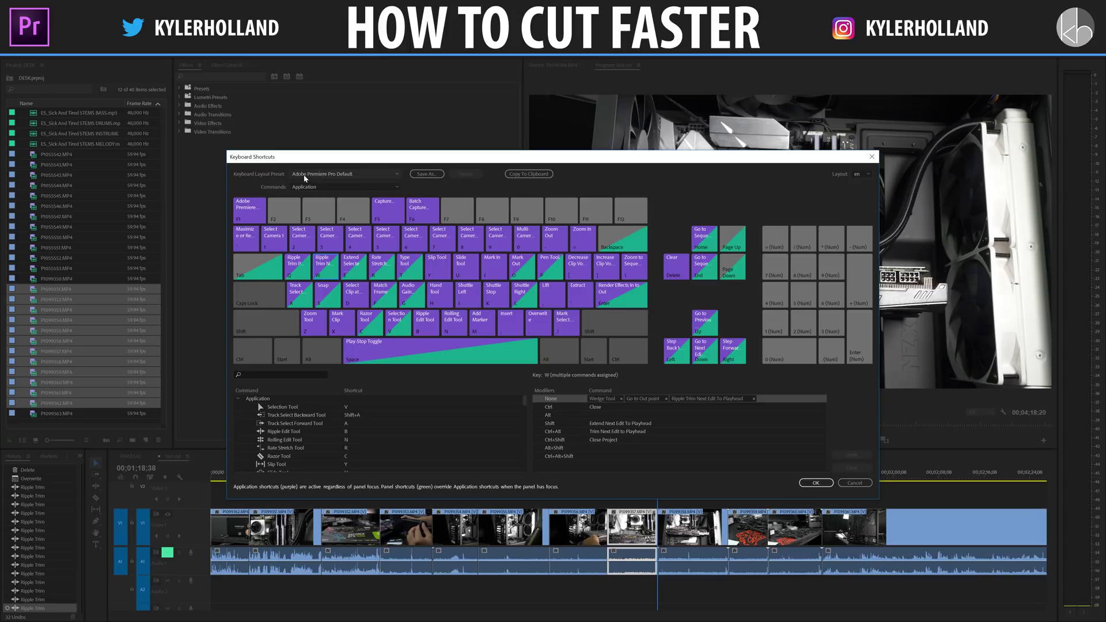
click(308, 175)
click(315, 182)
click(301, 270)
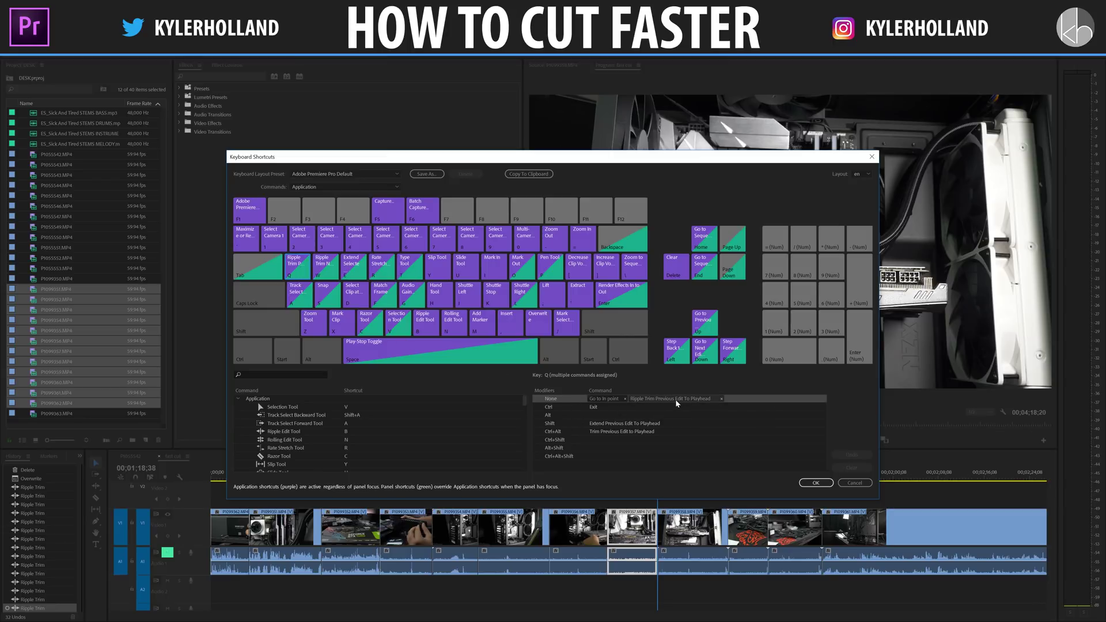
click(820, 485)
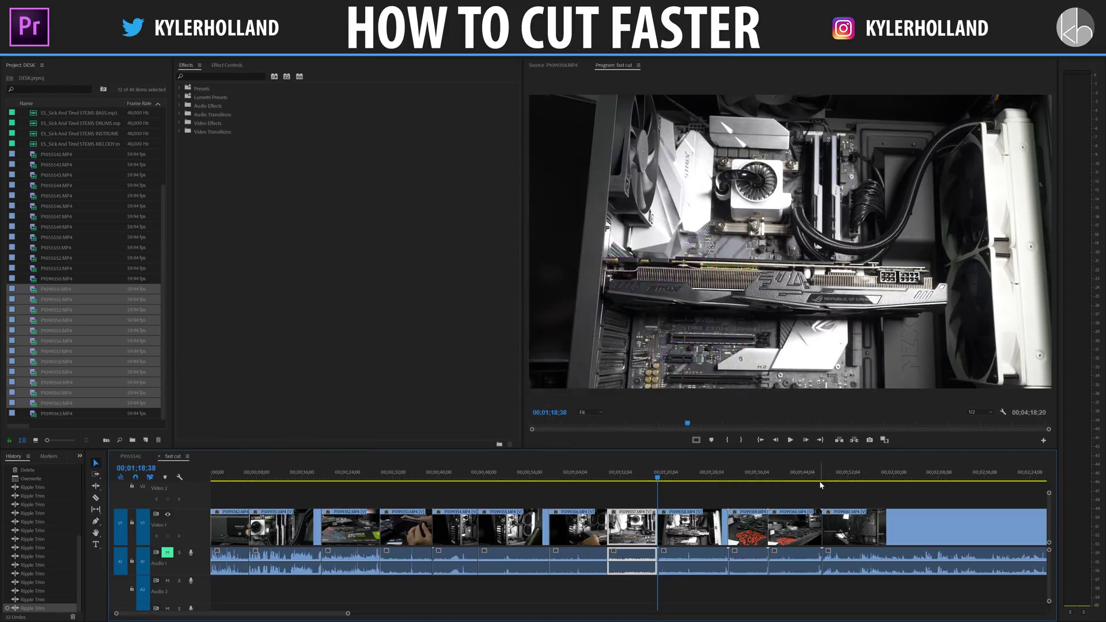
Step: Ripple trim the start of the graphics card clip to the playhead at 00;00;50;27
click(497, 477)
key(equal)
key(equal)
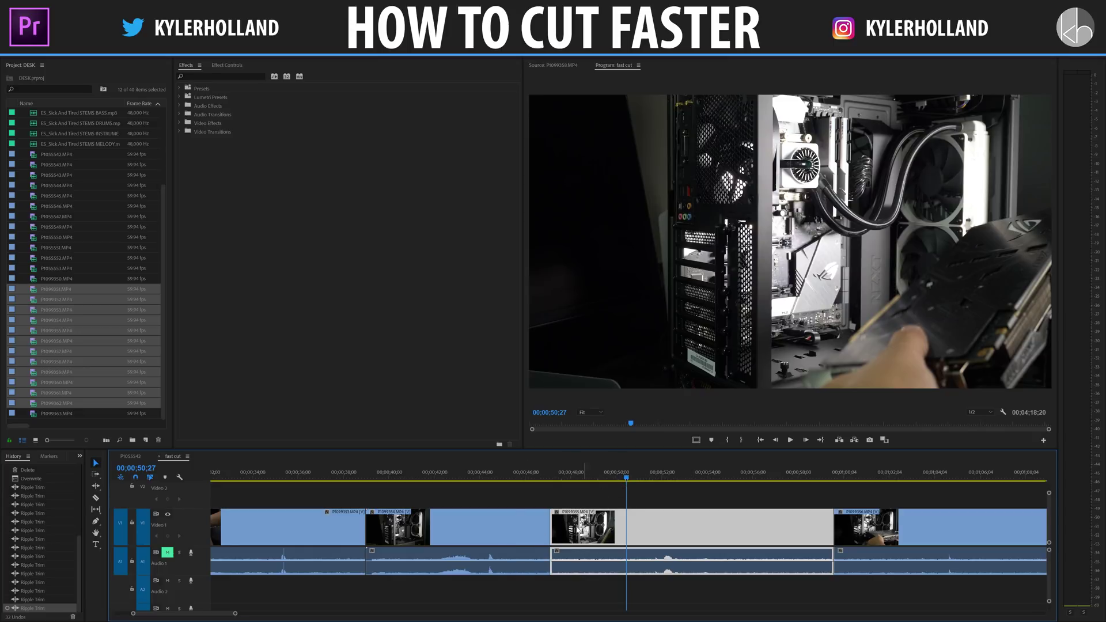
key(q)
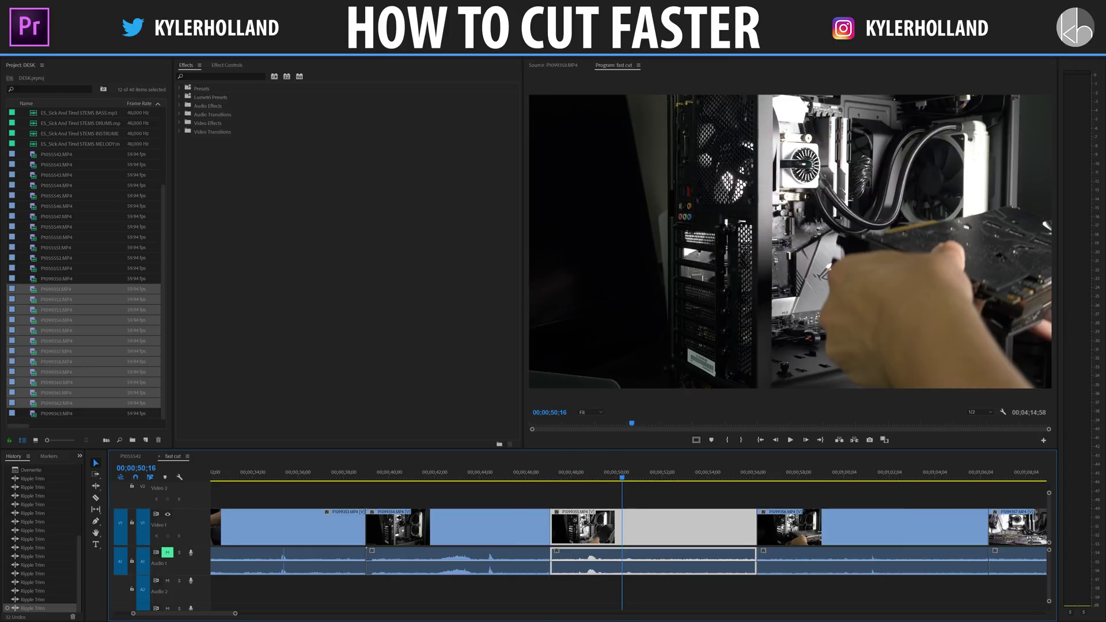
Step: Check the shortcut assignments for W, and ripple trim the selected clip's end to the playhead at 00;00;50;16
click(20, 23)
click(58, 258)
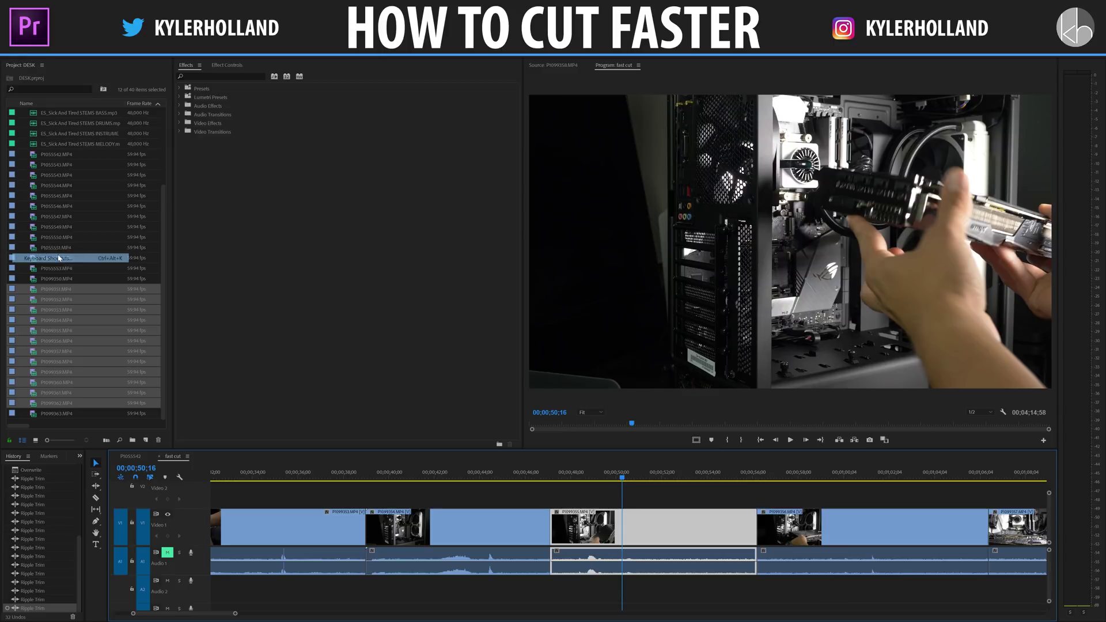
click(323, 263)
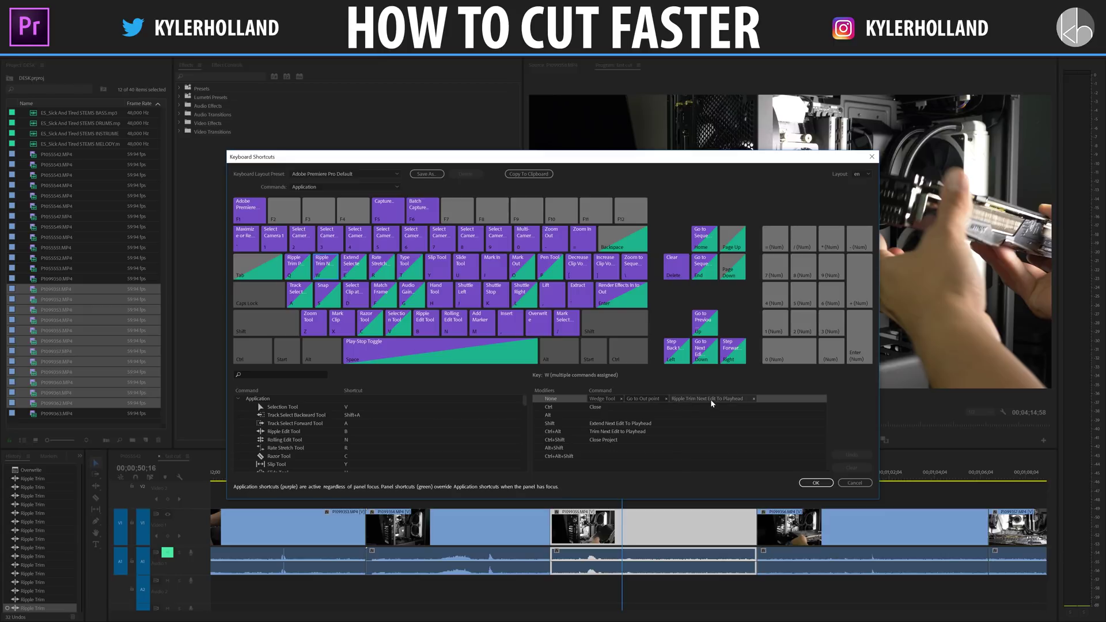
click(816, 483)
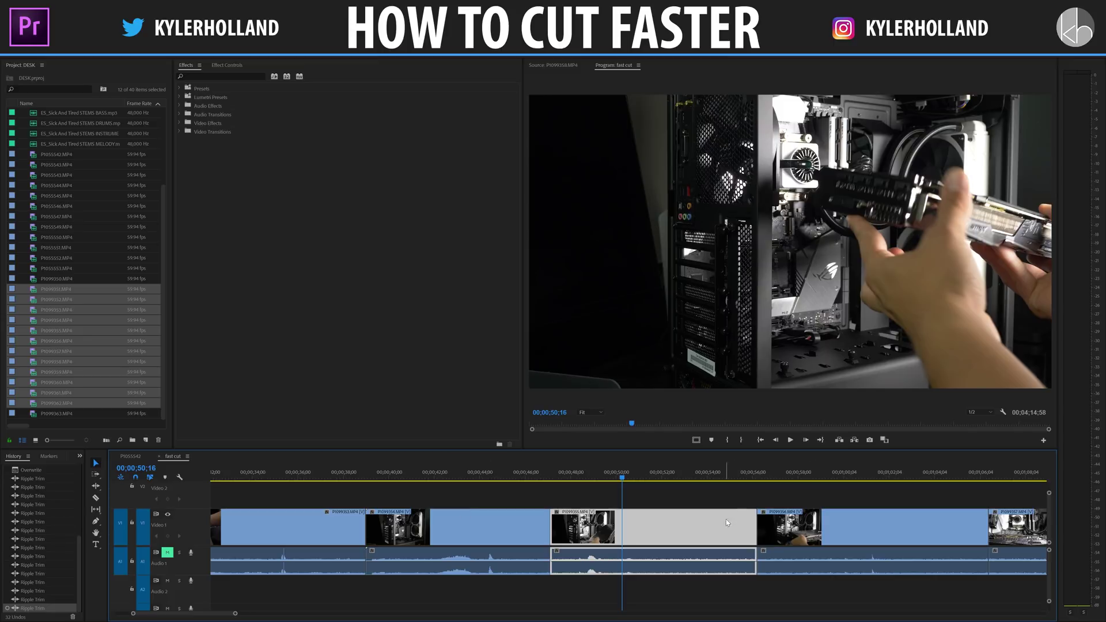
key(w)
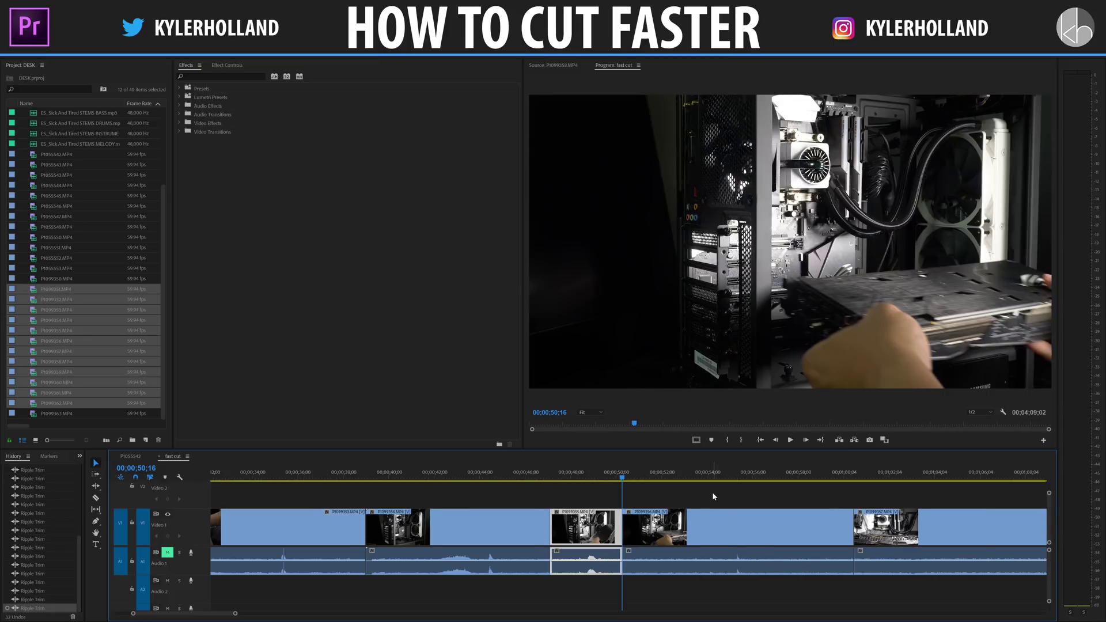
Step: Split the following clip with the Razor tool at 00;00;53;53 and 00;00;56;55
scroll(714, 497, down, 5)
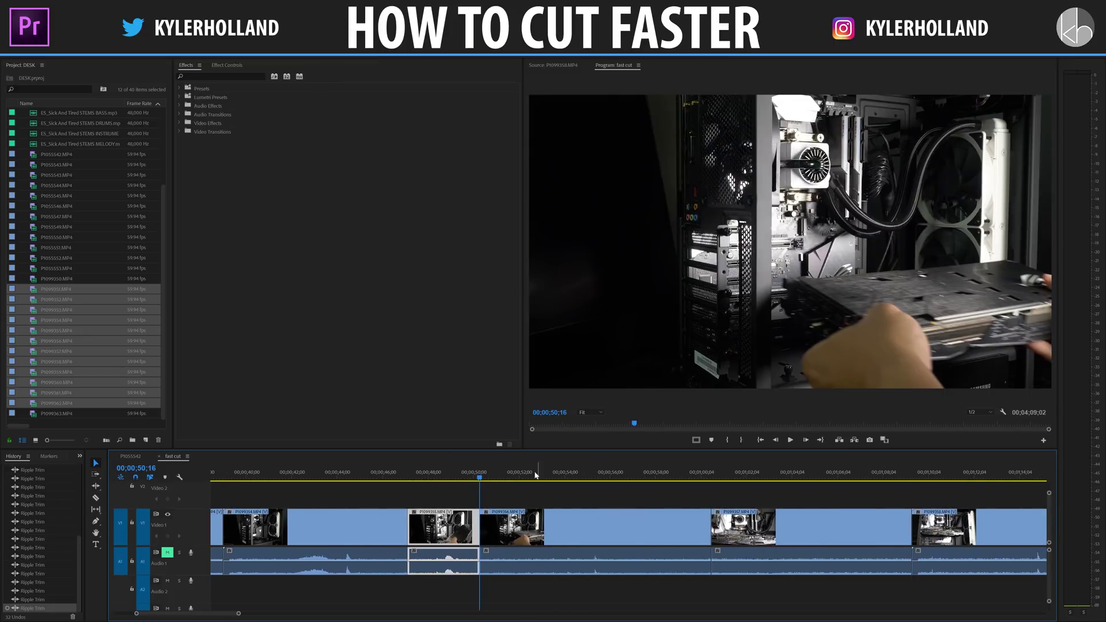
click(562, 475)
key(c)
click(562, 526)
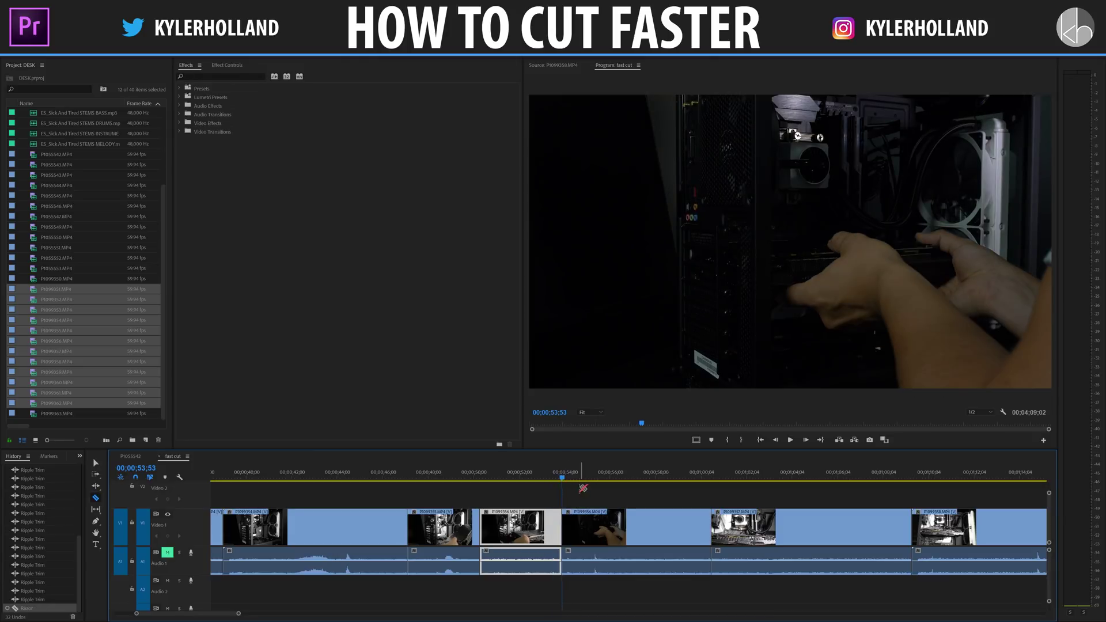
drag(580, 478, 624, 478)
click(637, 514)
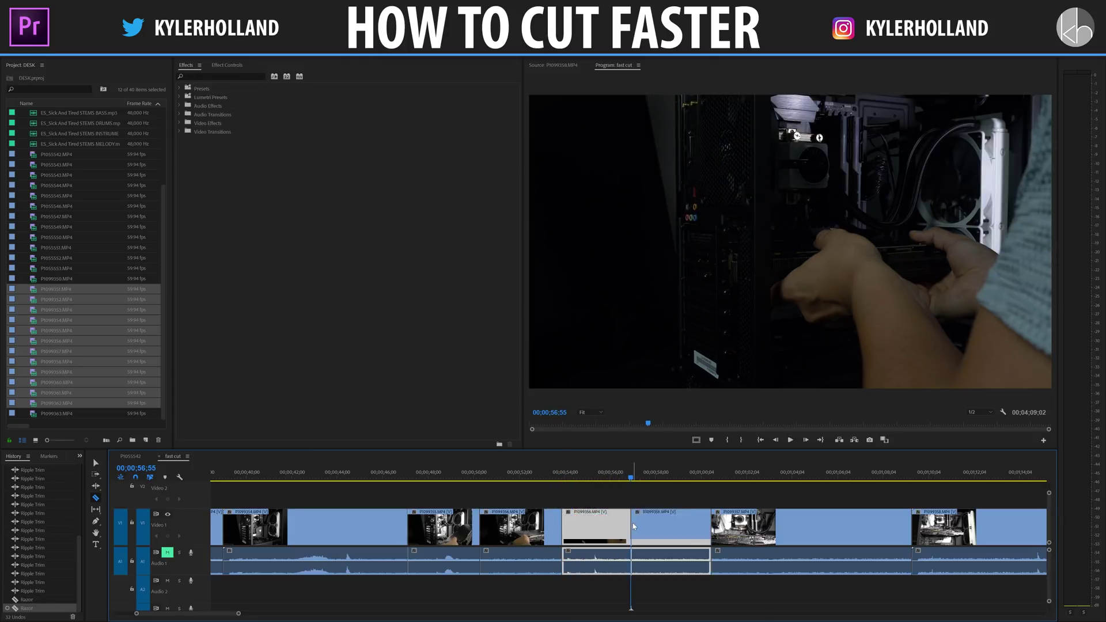
Step: Delete the middle segment between the two razor cuts and shift the next two clips earlier to close the gap
key(v)
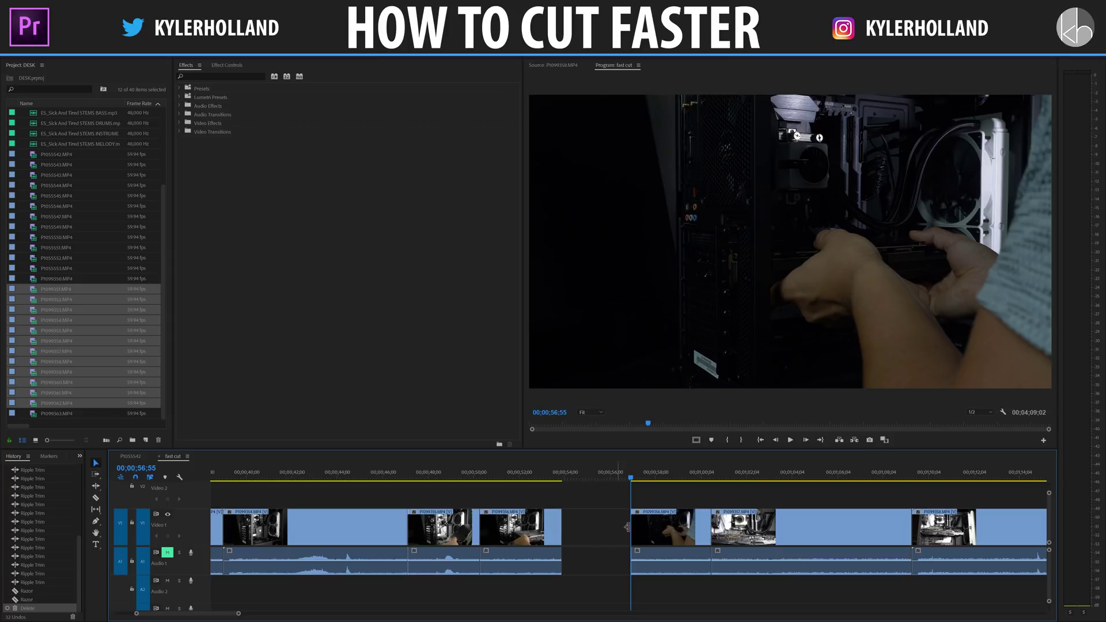
drag(655, 529, 585, 530)
drag(730, 535, 661, 536)
Step: Select all the remaining clips after the gap and move them earlier until they meet the preceding clip
key(minus)
key(minus)
key(minus)
key(minus)
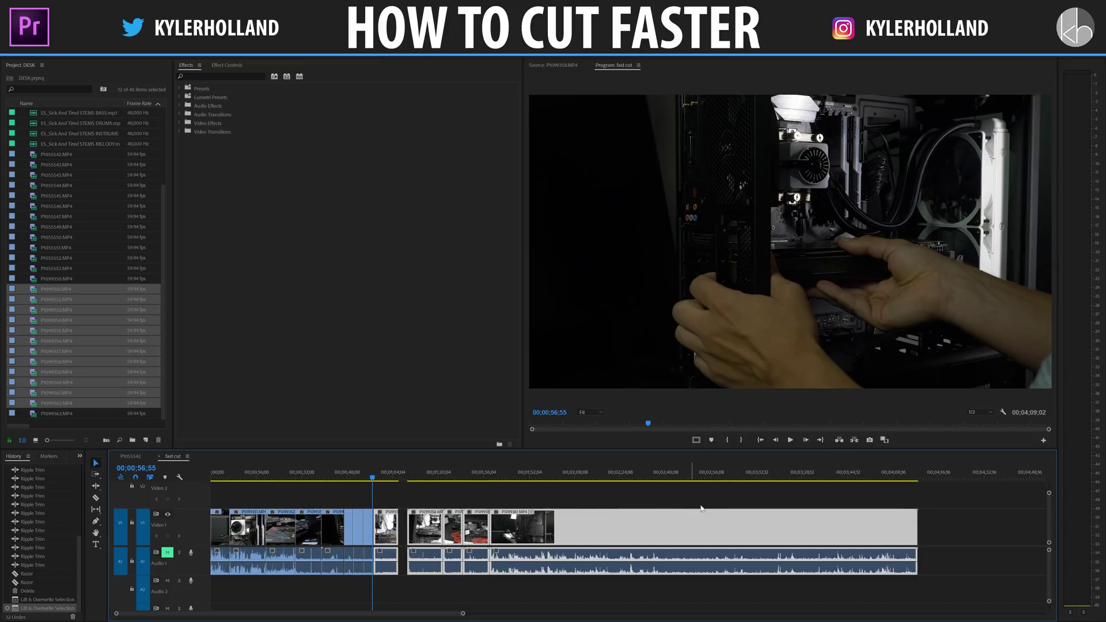
key(equal)
key(equal)
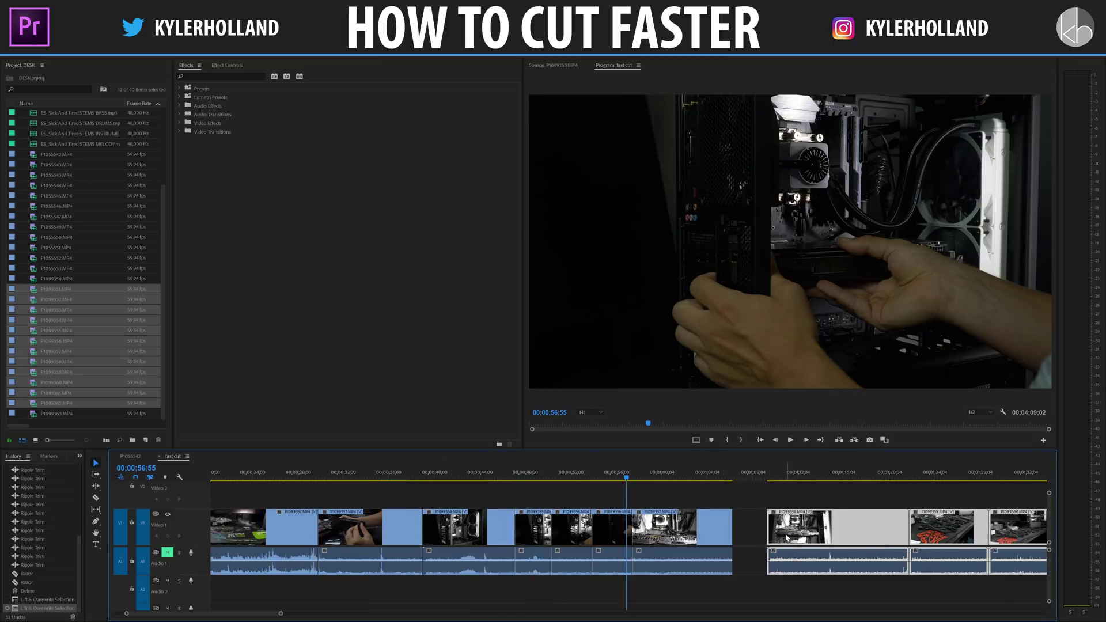
drag(786, 537, 755, 531)
key(equal)
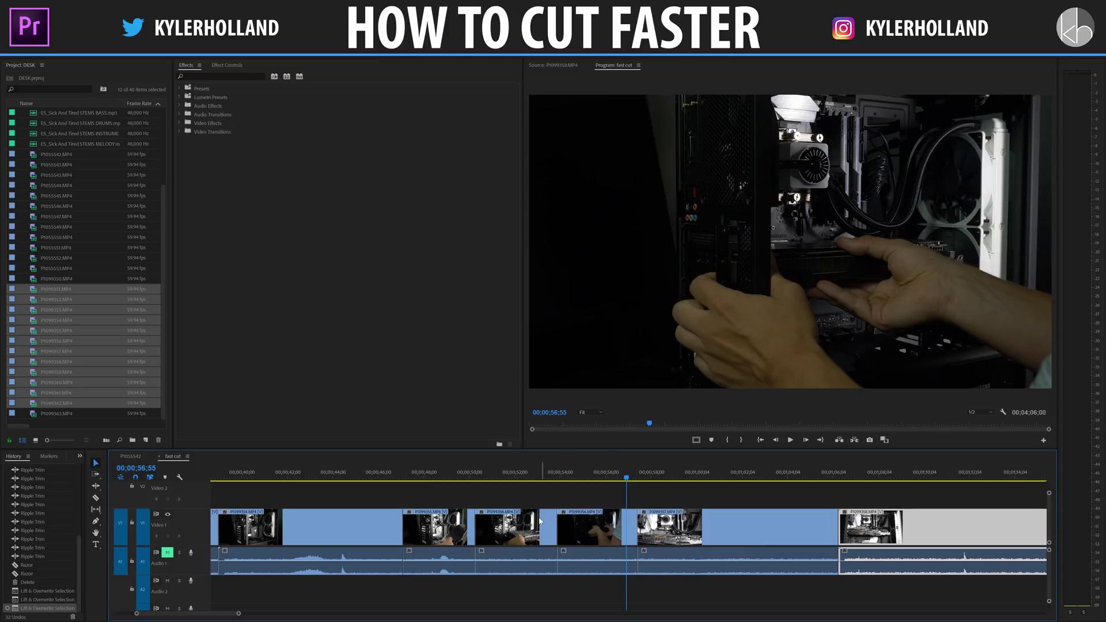
Step: Replace the sequence's clips with the single clip of cables on the desk and play it from the start
click(415, 476)
key(minus)
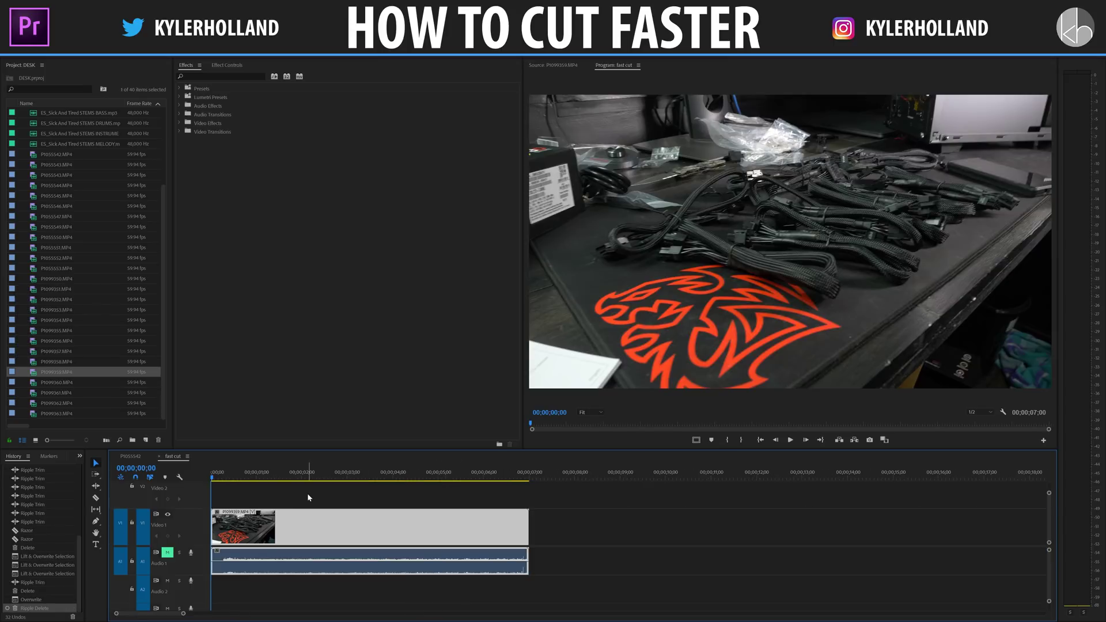
key(space)
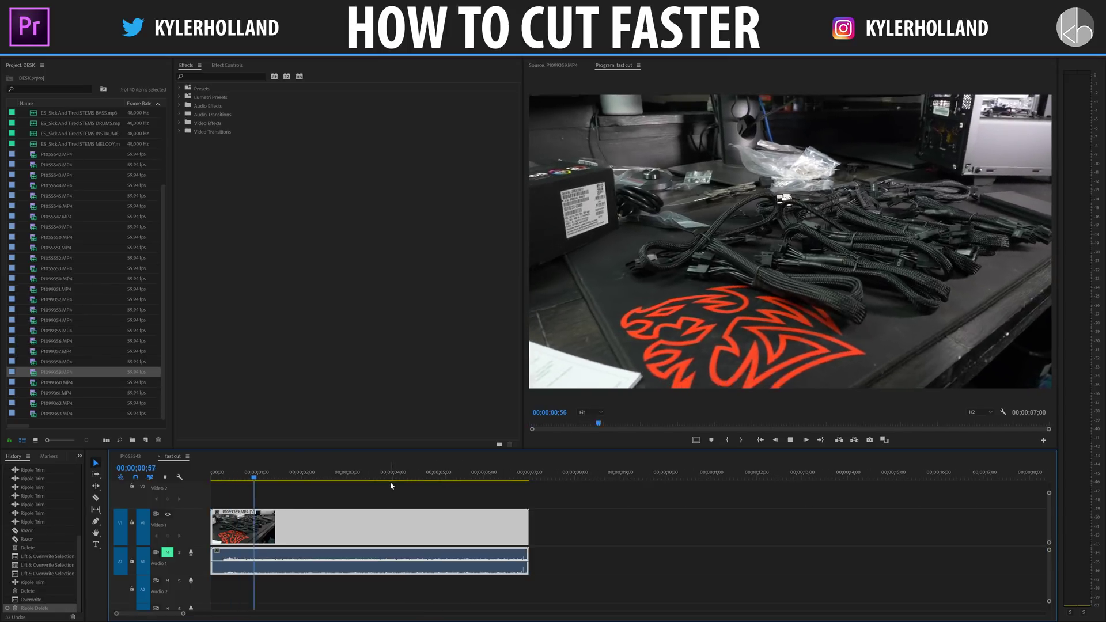
Step: Play the cables clip, ripple trimming its start to the playhead at 00;00;02;39 and the shortened clip's end at 00;00;02;44
drag(305, 479, 162, 483)
key(space)
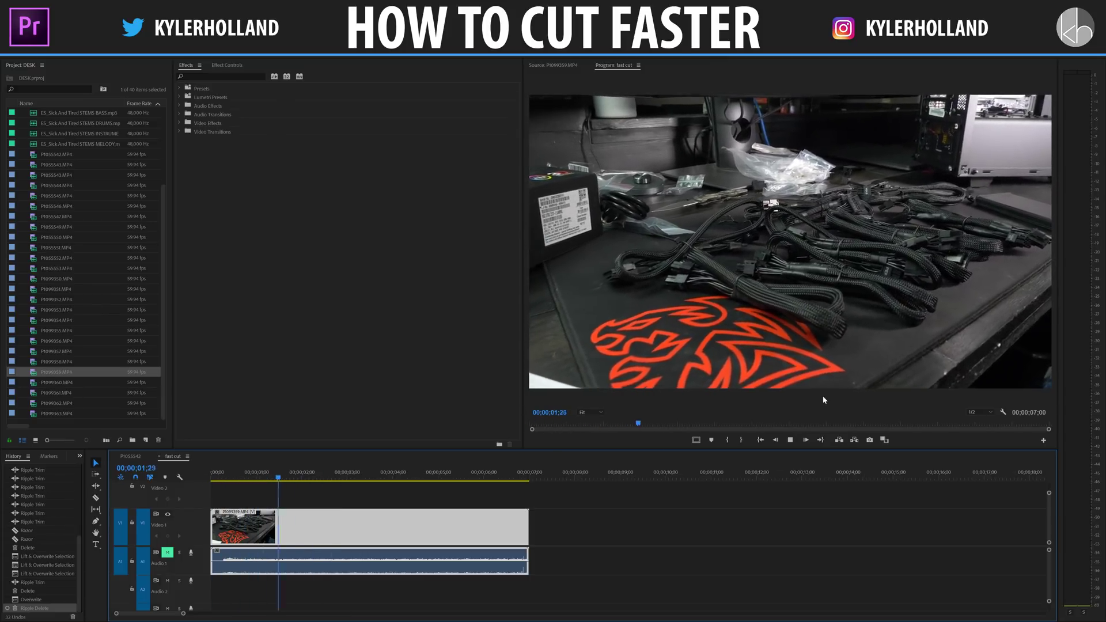
key(space)
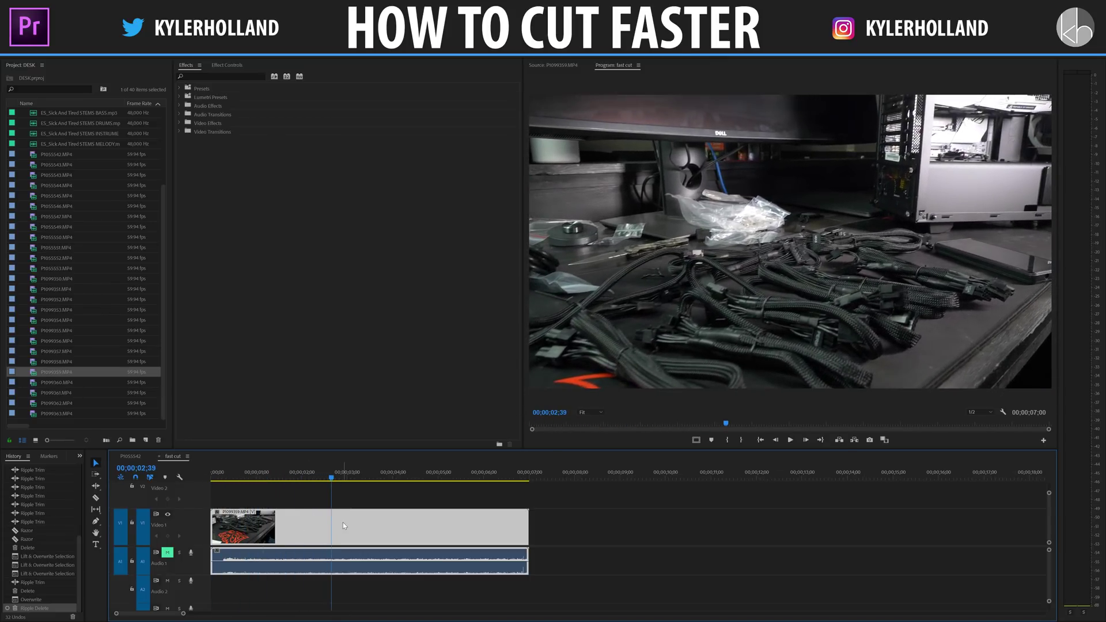
key(q)
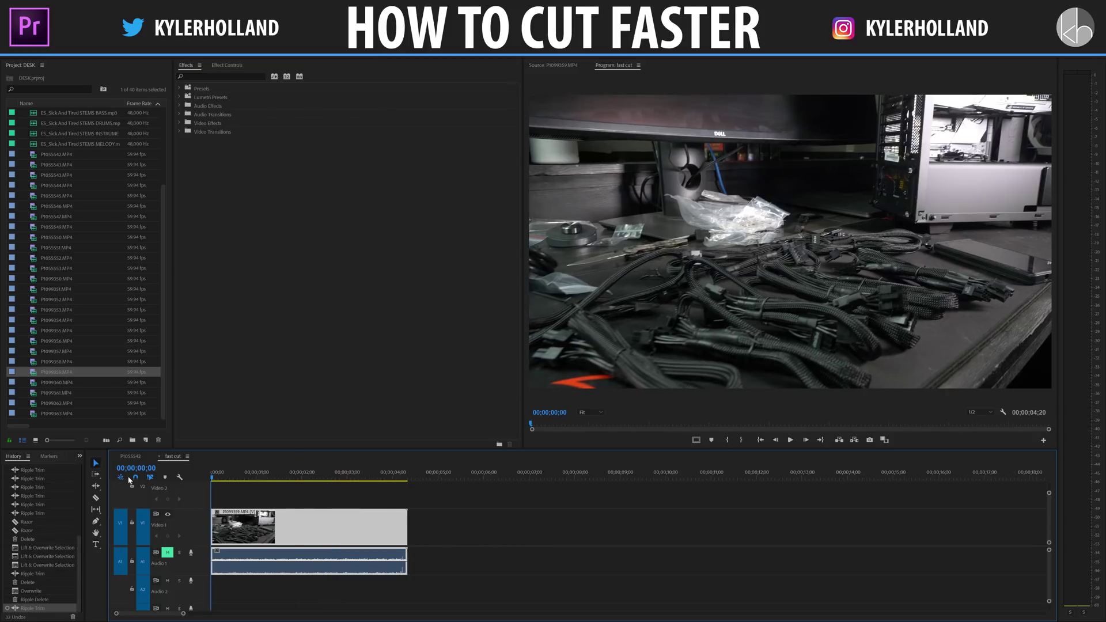
key(space)
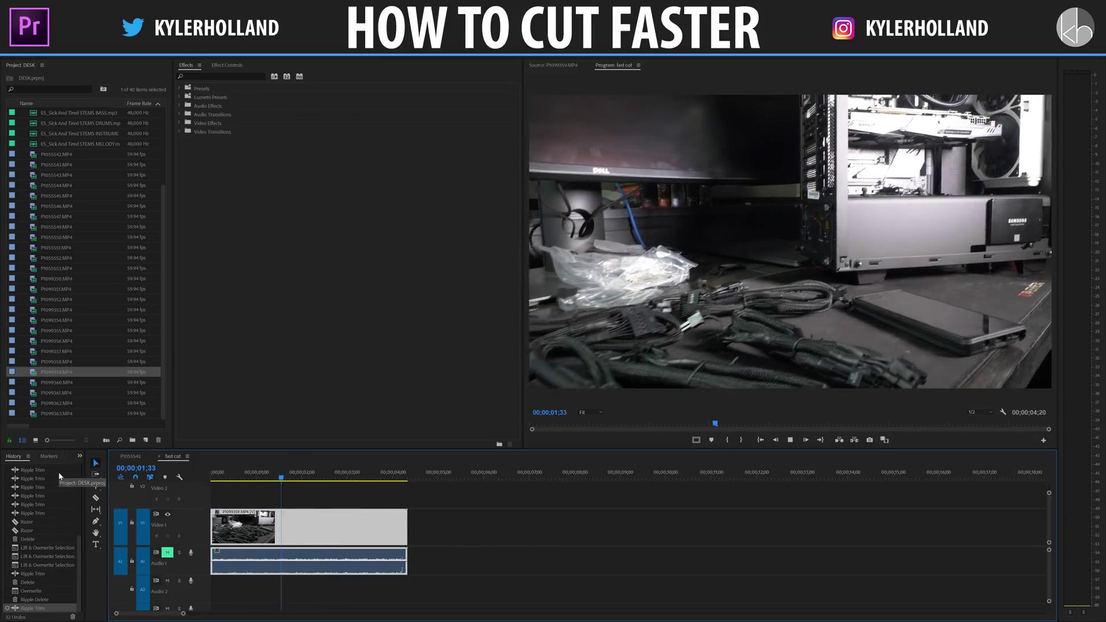
key(space)
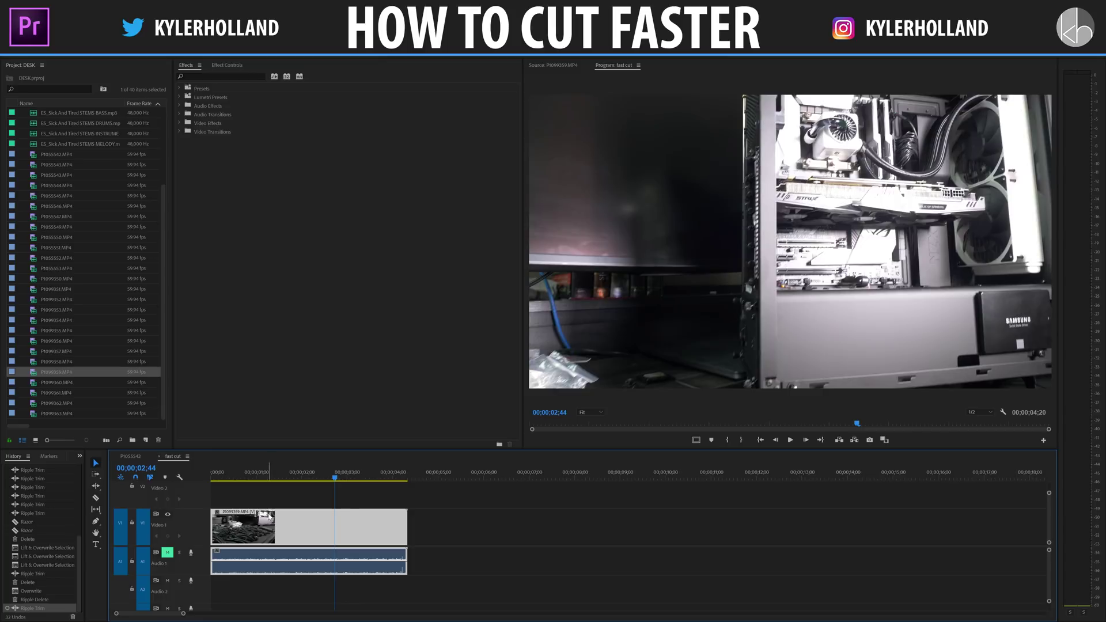
key(w)
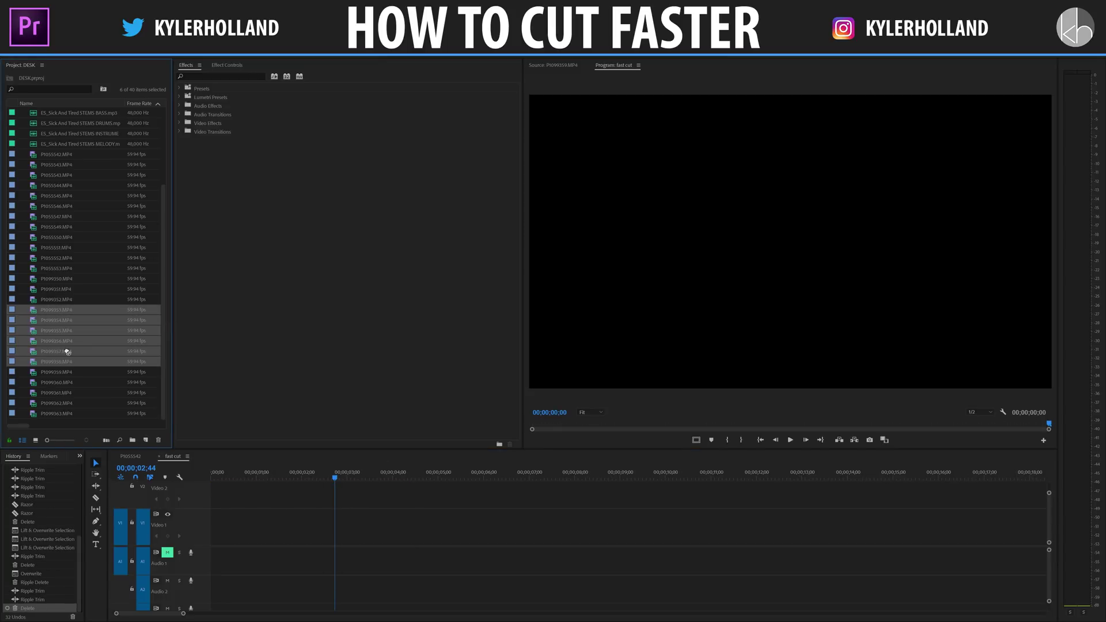
Step: Fill the emptied sequence with the six selected project clips and ripple trim the first clip's start to shortly before 00;00;03;49
drag(67, 351, 269, 534)
key(space)
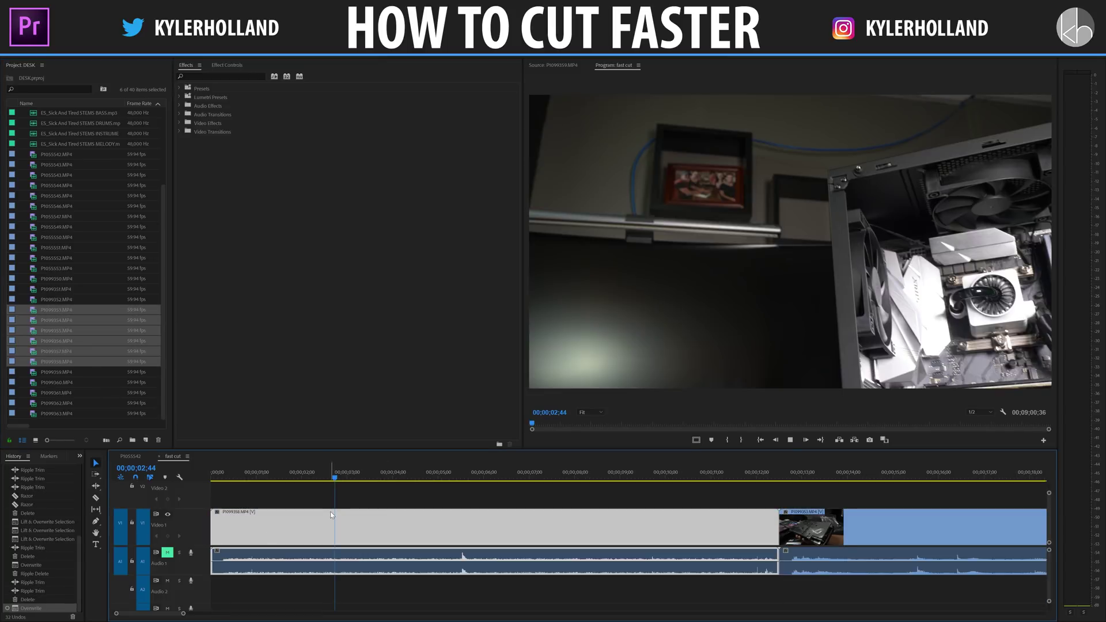
key(space)
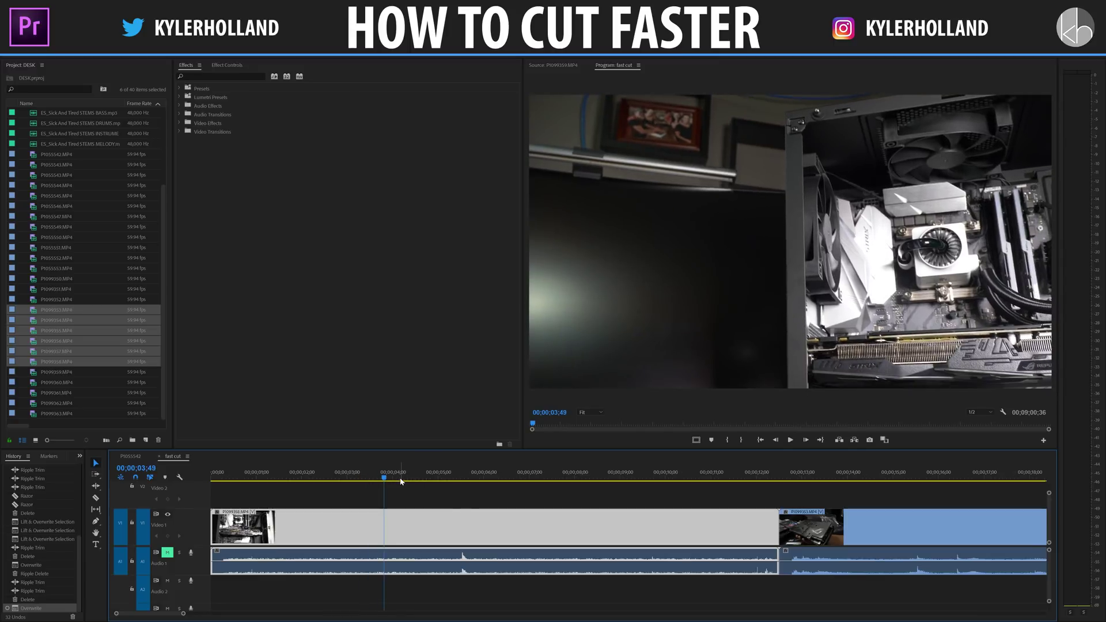
drag(385, 479, 365, 478)
key(q)
Step: Play through the first clip and ripple trim its end to the playhead at 00;00;04;49
key(space)
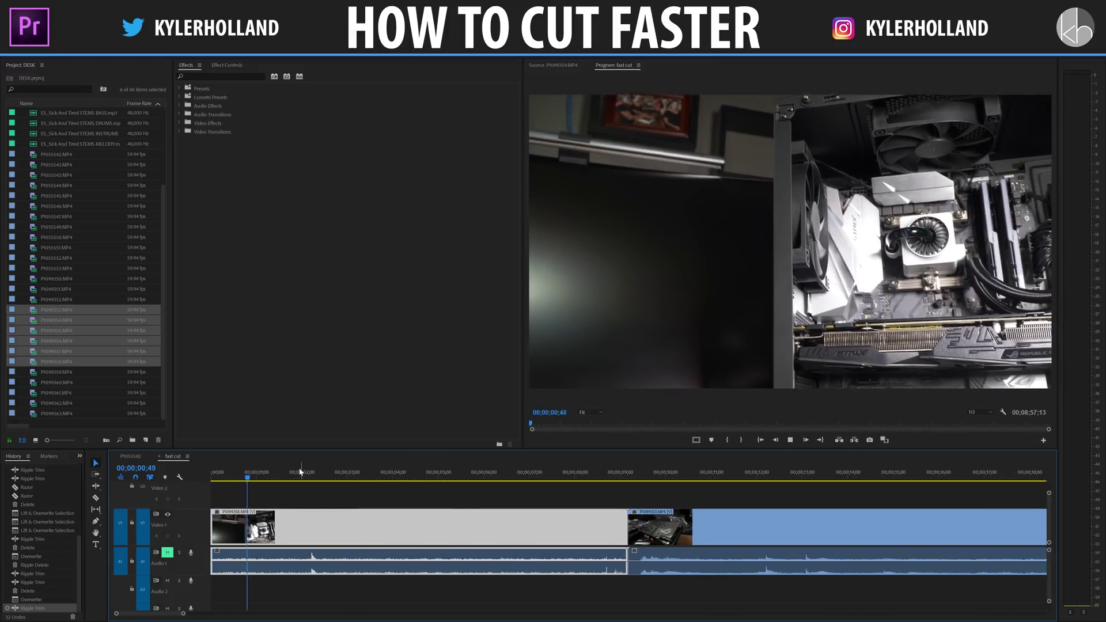
key(space)
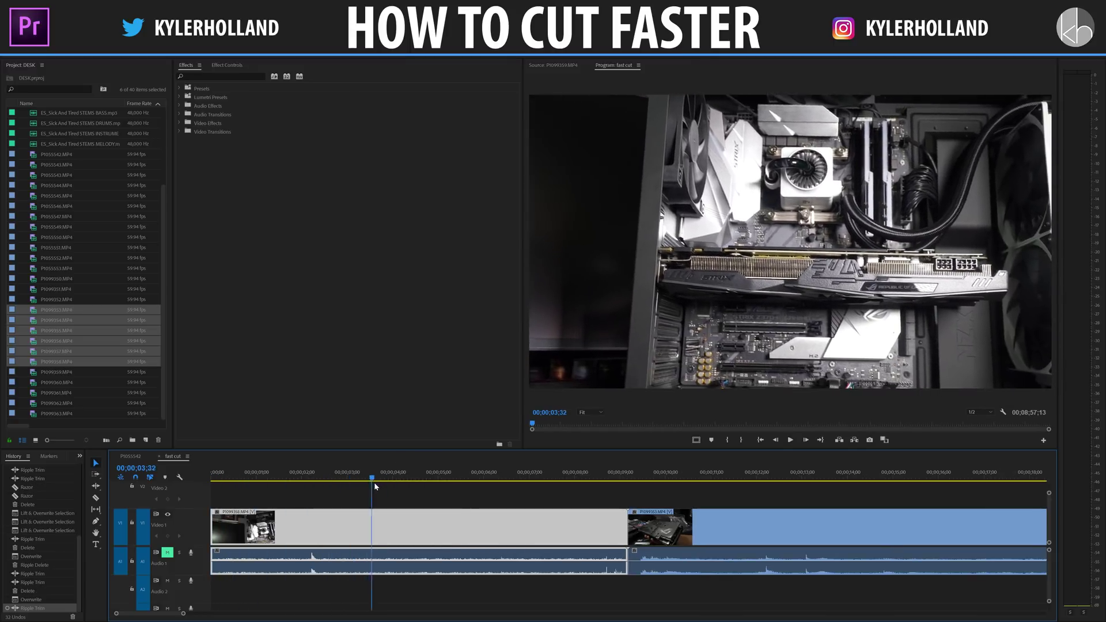
drag(375, 483, 430, 484)
key(w)
Step: Ripple trim the second clip's start to where the film is peeled off the graphics card, with the last trim at 00;00;05;58
key(space)
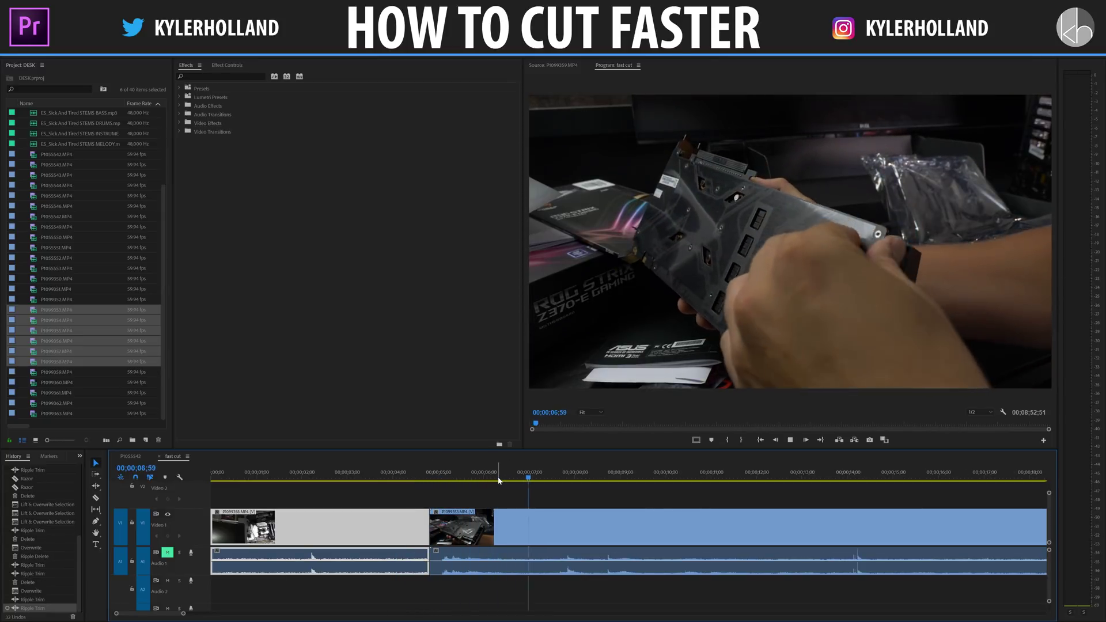
drag(589, 480, 726, 485)
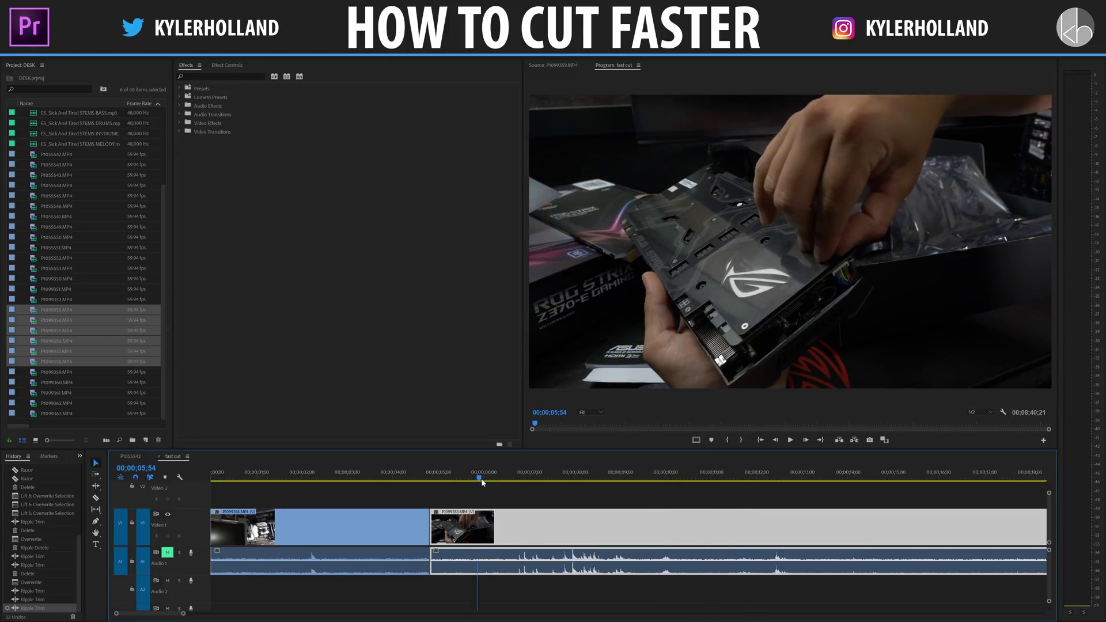
key(q)
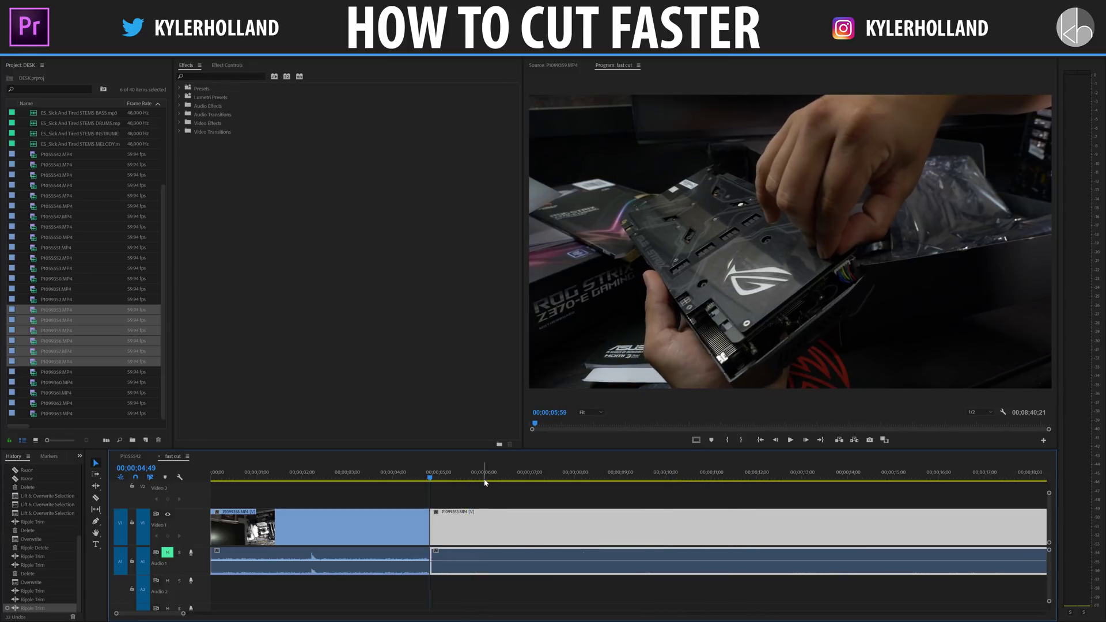
Step: Play through the graphics card clip and ripple trim its end to the playhead at 00;00;07;39
key(space)
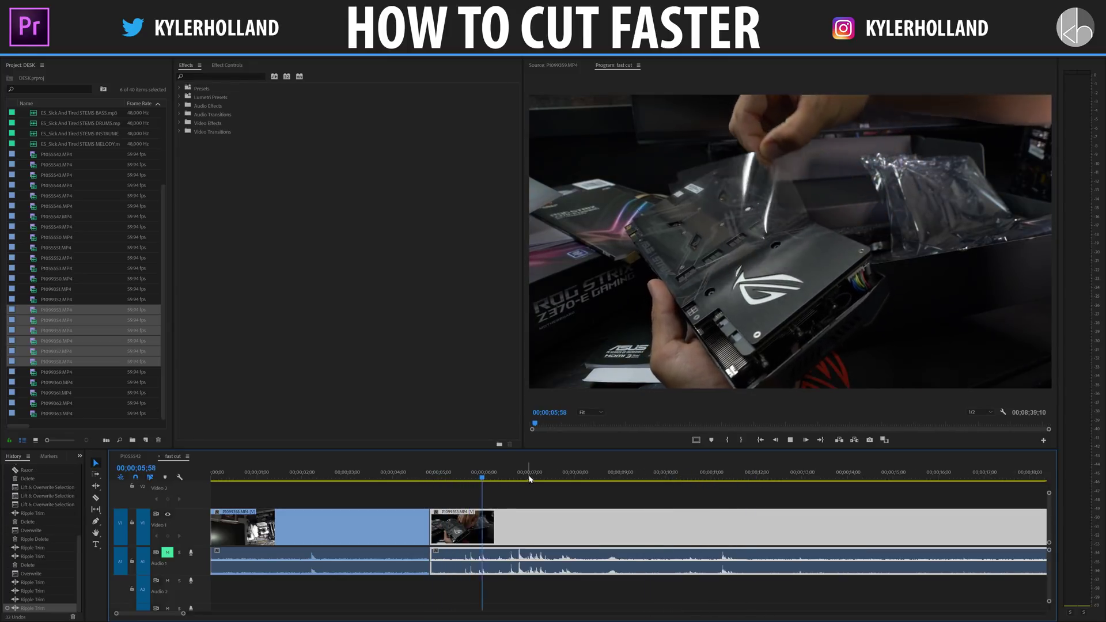
key(space)
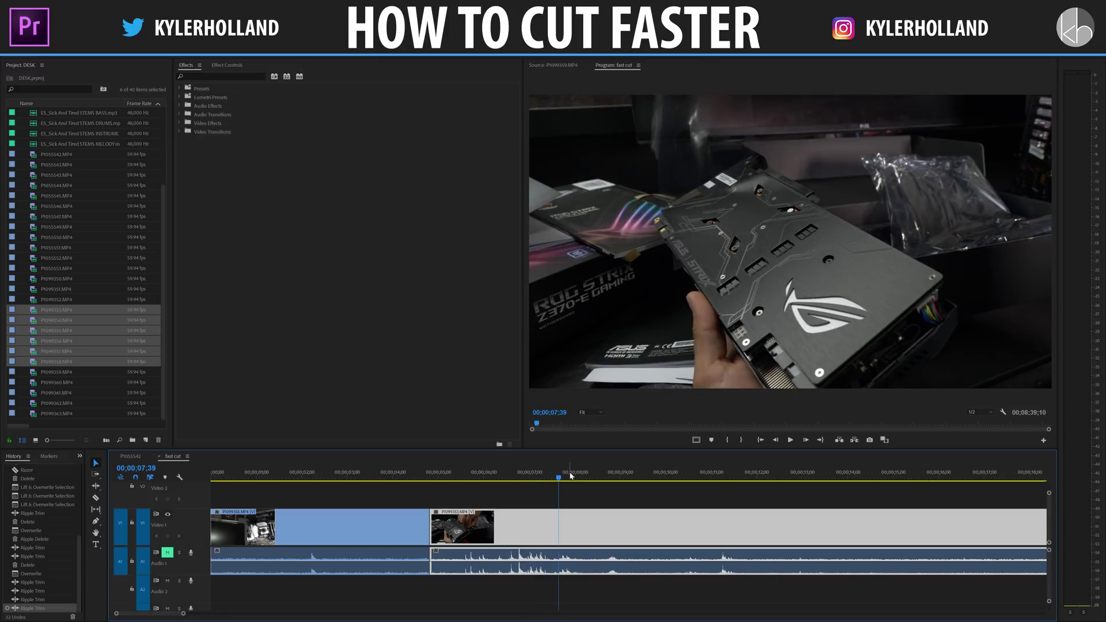
key(w)
Step: Play from 00;00;04;26 to review the cuts and ripple trim the third clip's start to shortly after 00;00;09;27
click(414, 476)
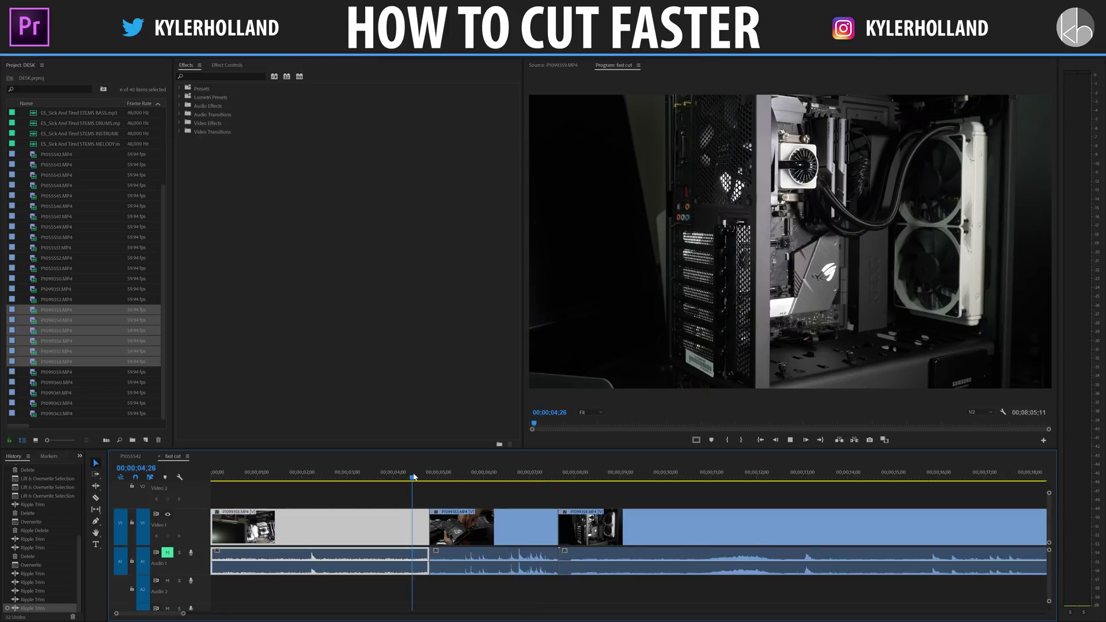
key(space)
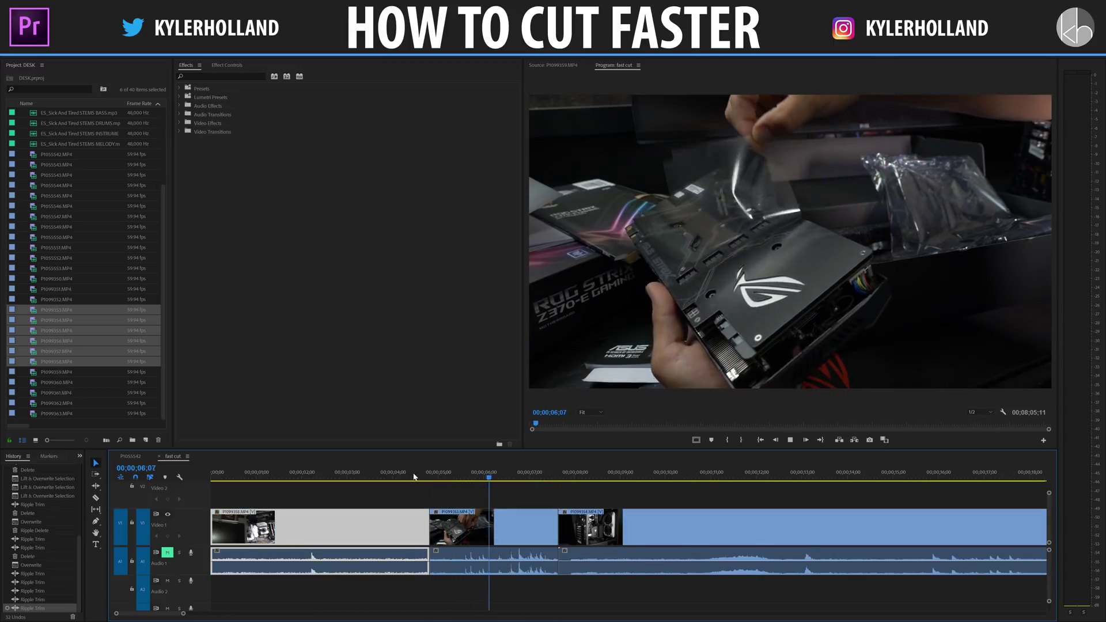
click(556, 477)
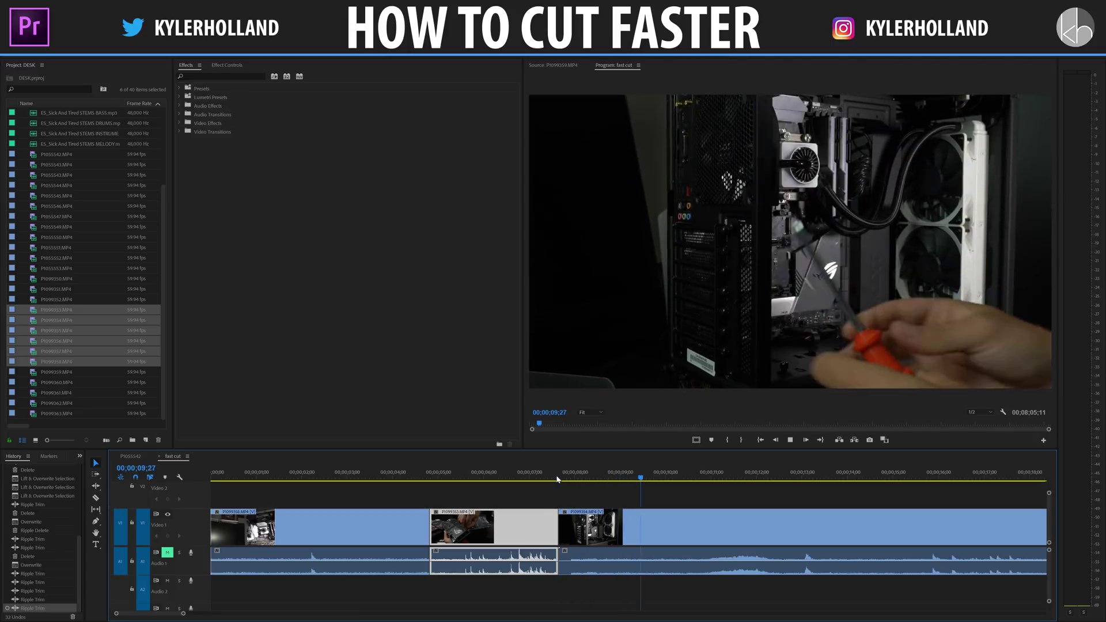
key(space)
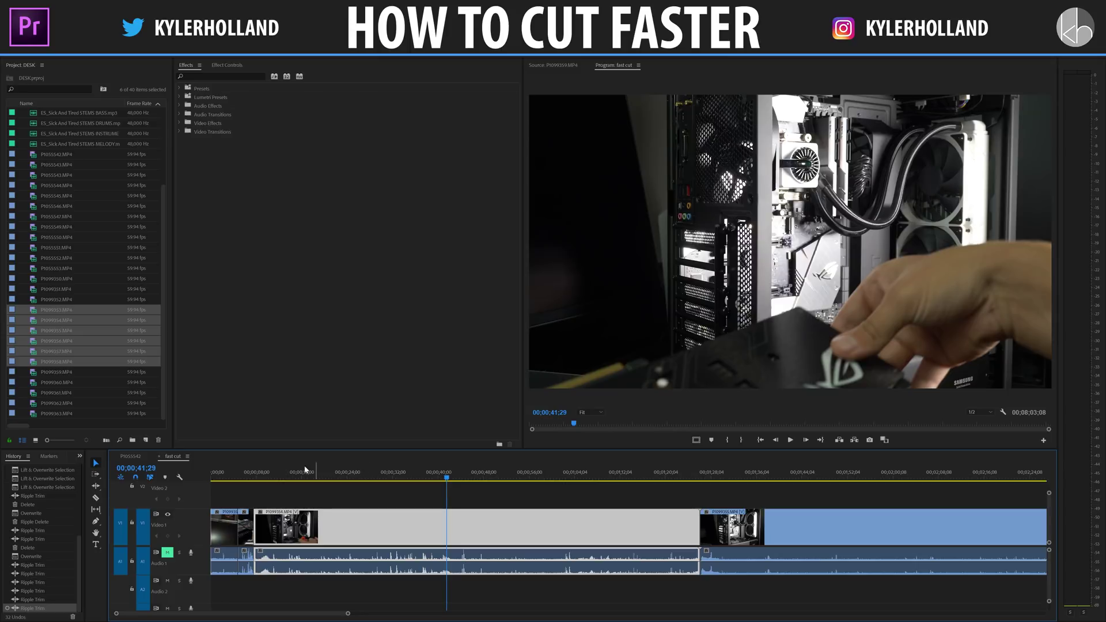
Step: Try splitting the long third clip at two points with the Razor tool and undo both cuts
key(c)
click(375, 527)
click(559, 528)
key(v)
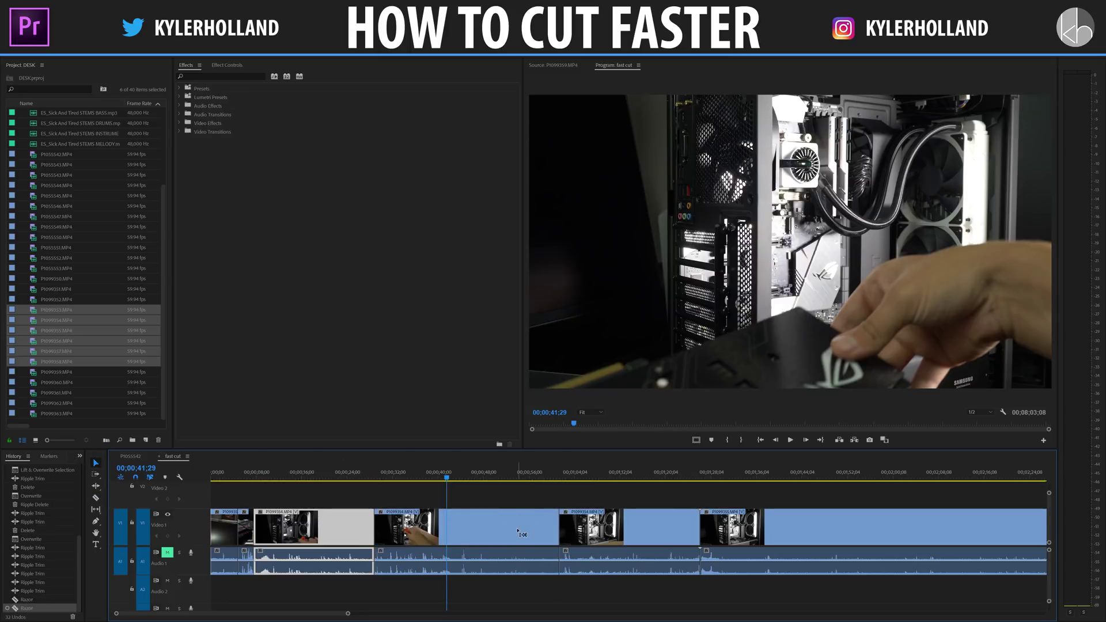
key(ctrl+z)
key(ctrl+z)
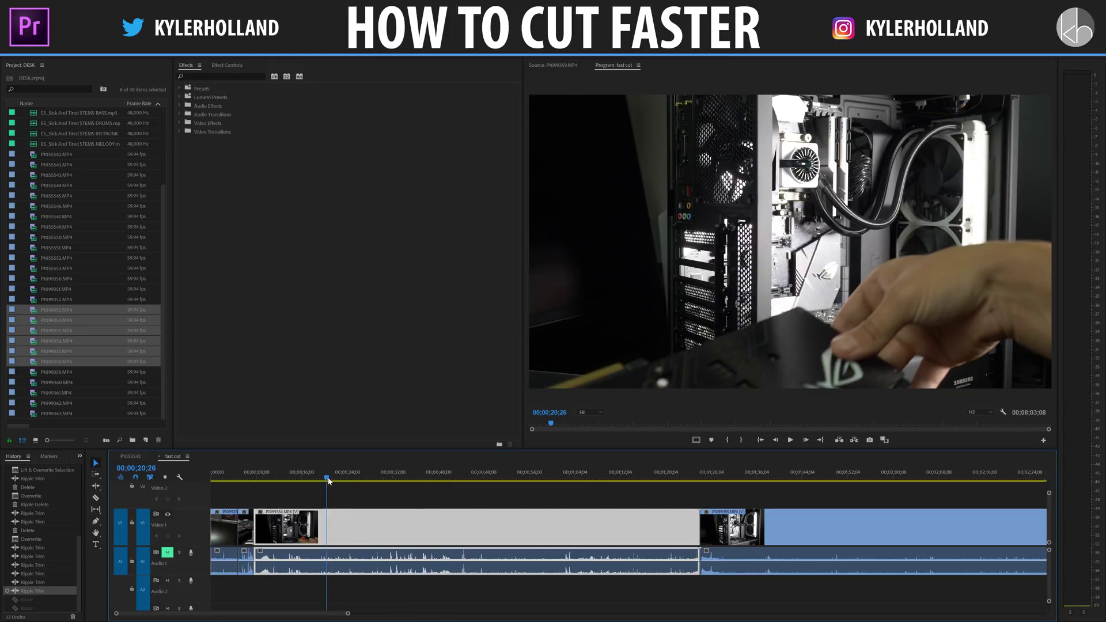
Step: Split the third clip with the Razor tool at 00;00;26;35 and ripple trim the second part's start to 00;01;02;04
drag(329, 481, 562, 476)
click(368, 522)
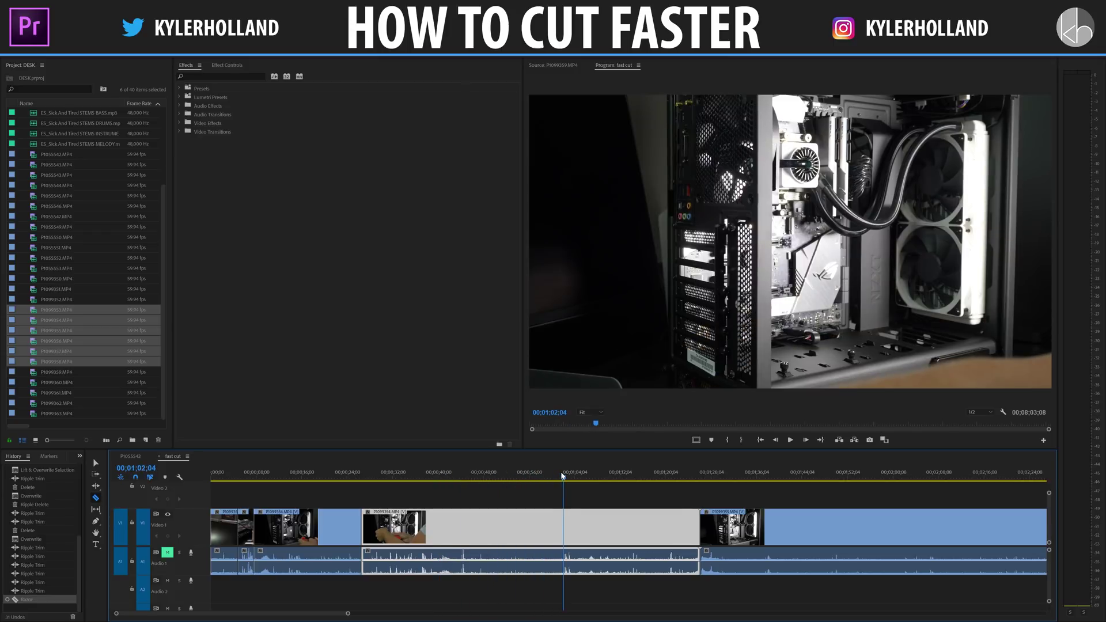
click(578, 522)
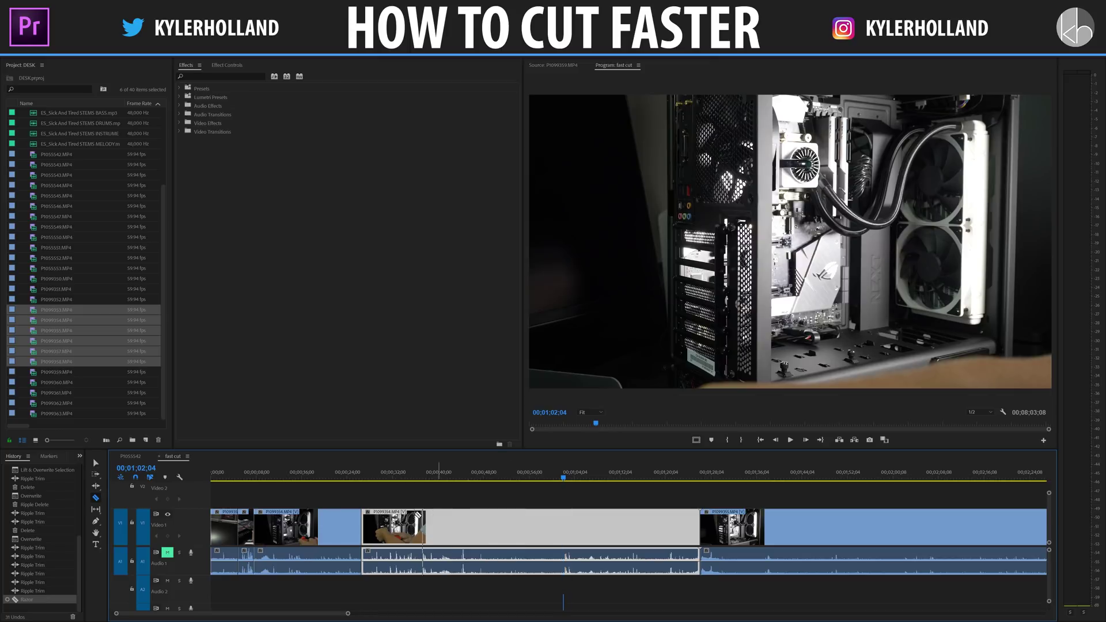
key(q)
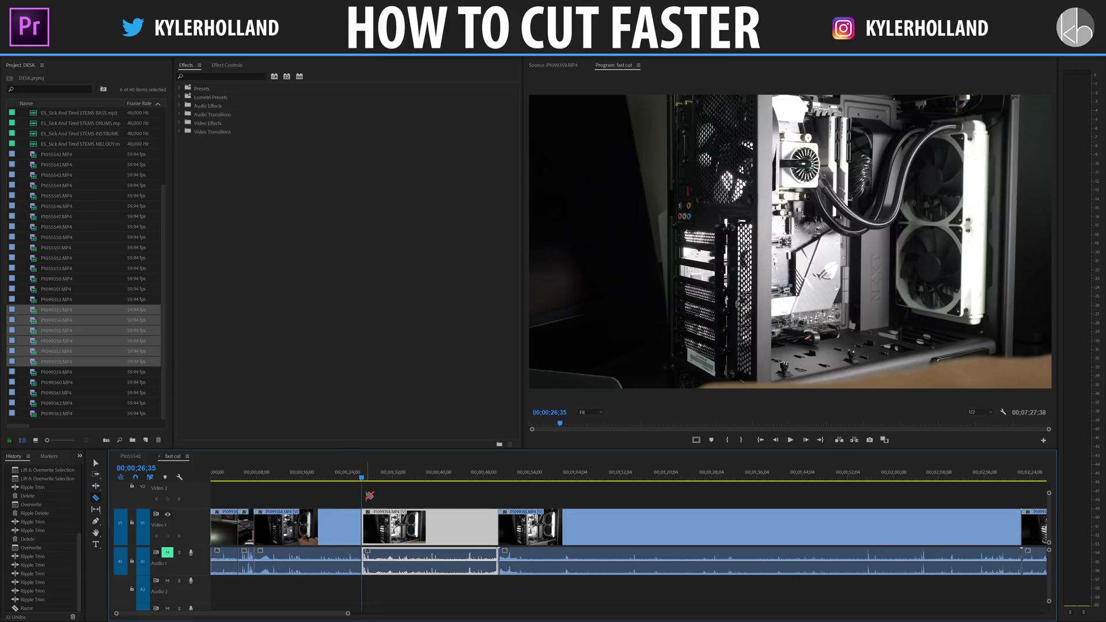
Step: Split the next long clip about two thirds through with the Razor tool and ripple trim the first part's end to 00;01;19;23
drag(362, 483, 707, 486)
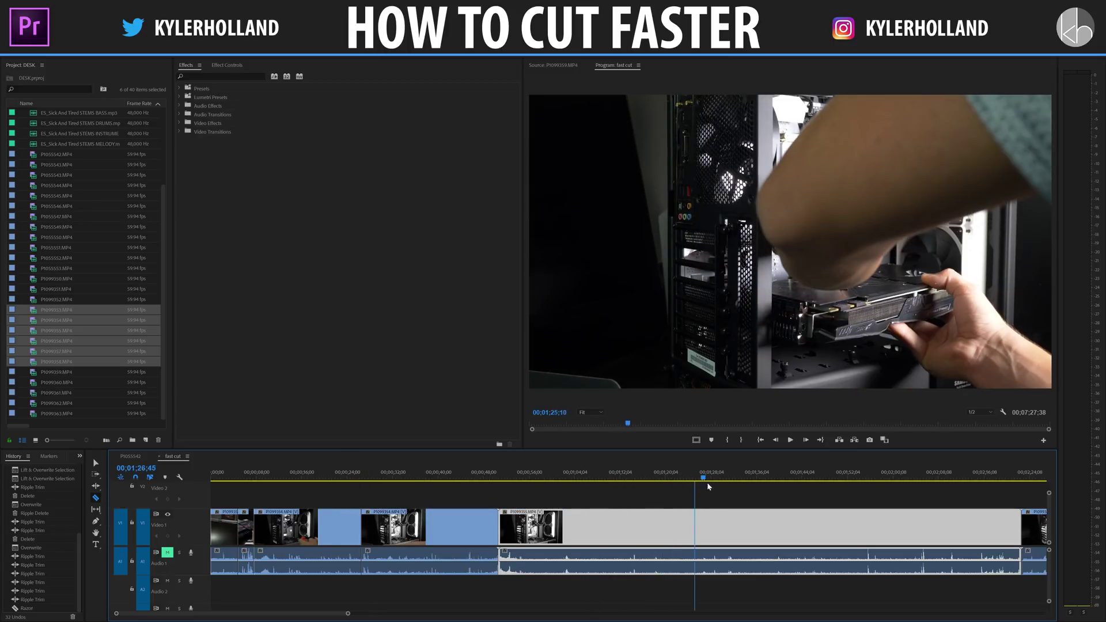
click(874, 525)
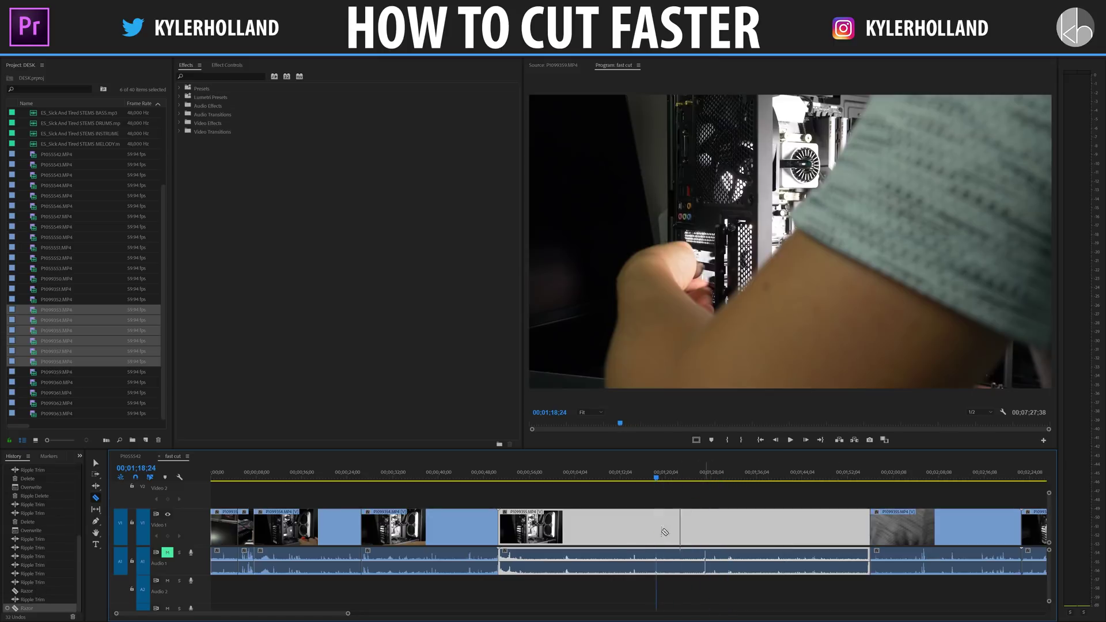
click(662, 476)
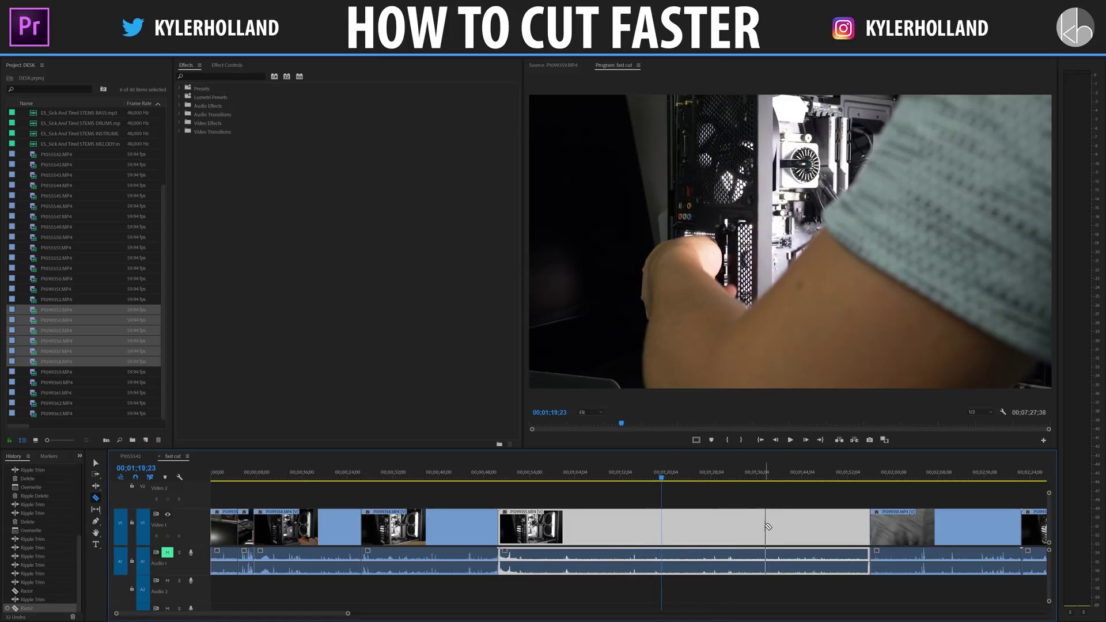
key(w)
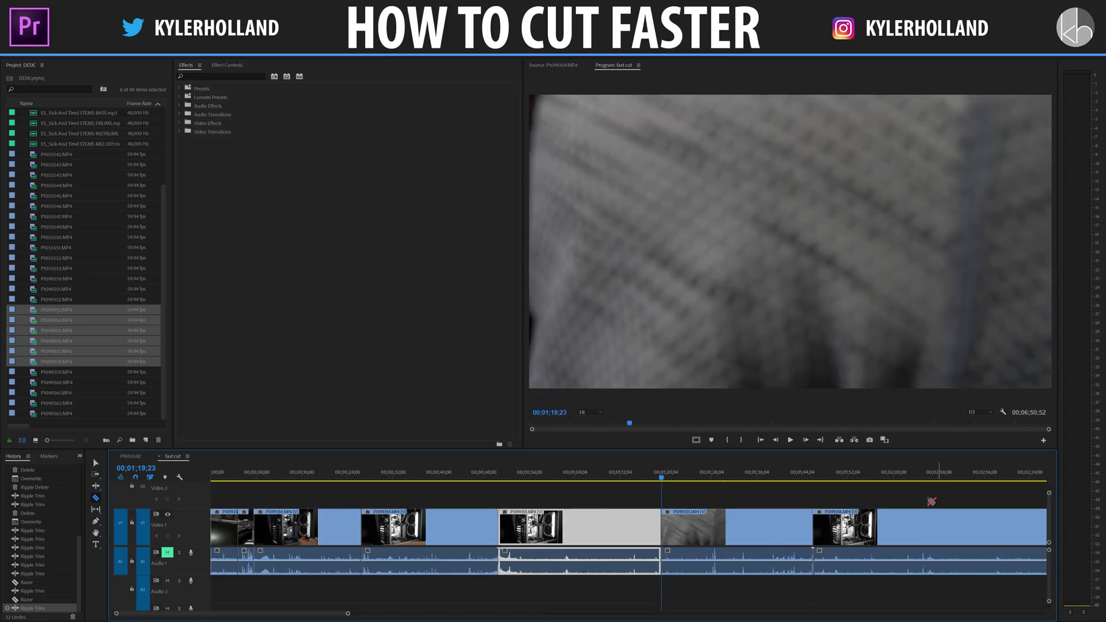
Step: Ripple trim the start of the longest remaining clip, second to last in the sequence, to the playhead at 00;03;49;59
key(minus)
key(minus)
key(minus)
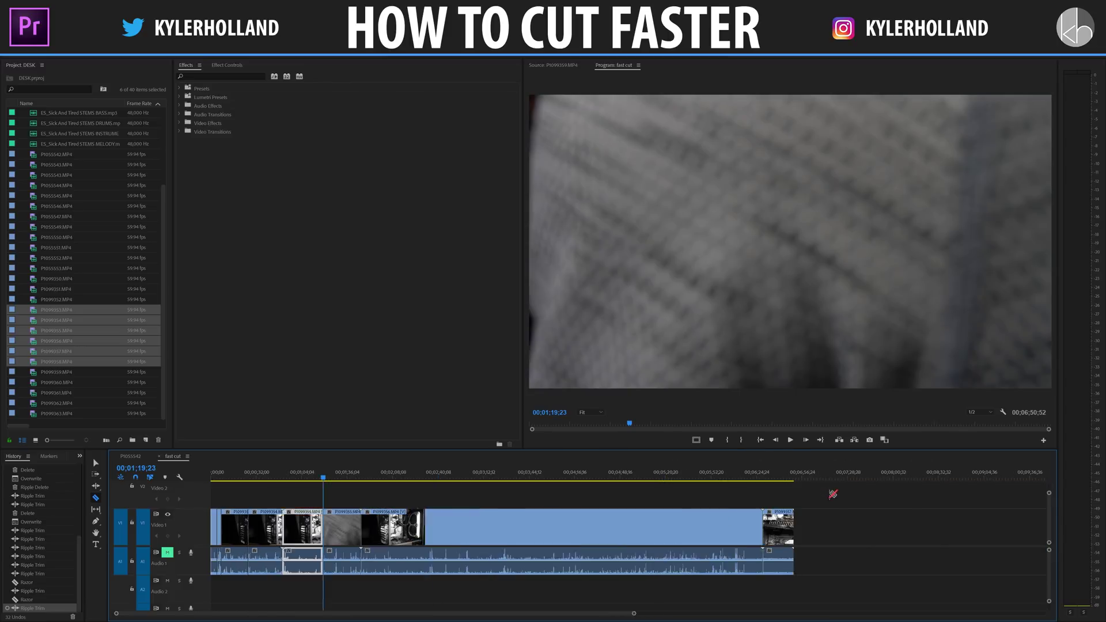
drag(365, 474, 400, 474)
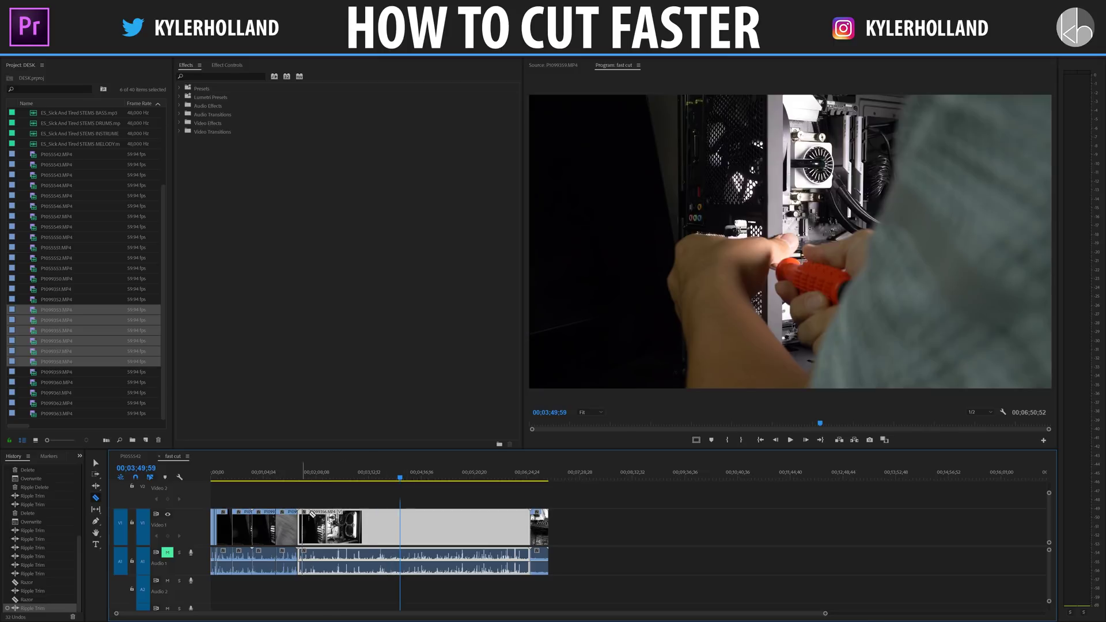
key(q)
Step: Ripple trim the same clip's end to 00;03;06;58 and return the playhead to 00;01;29;15
click(364, 473)
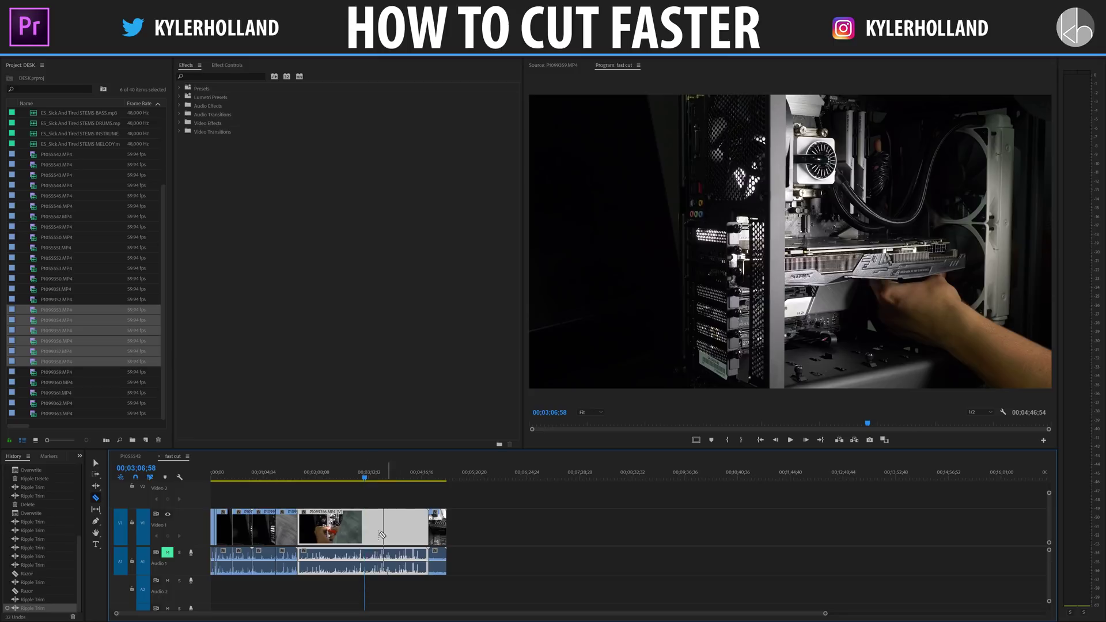
key(w)
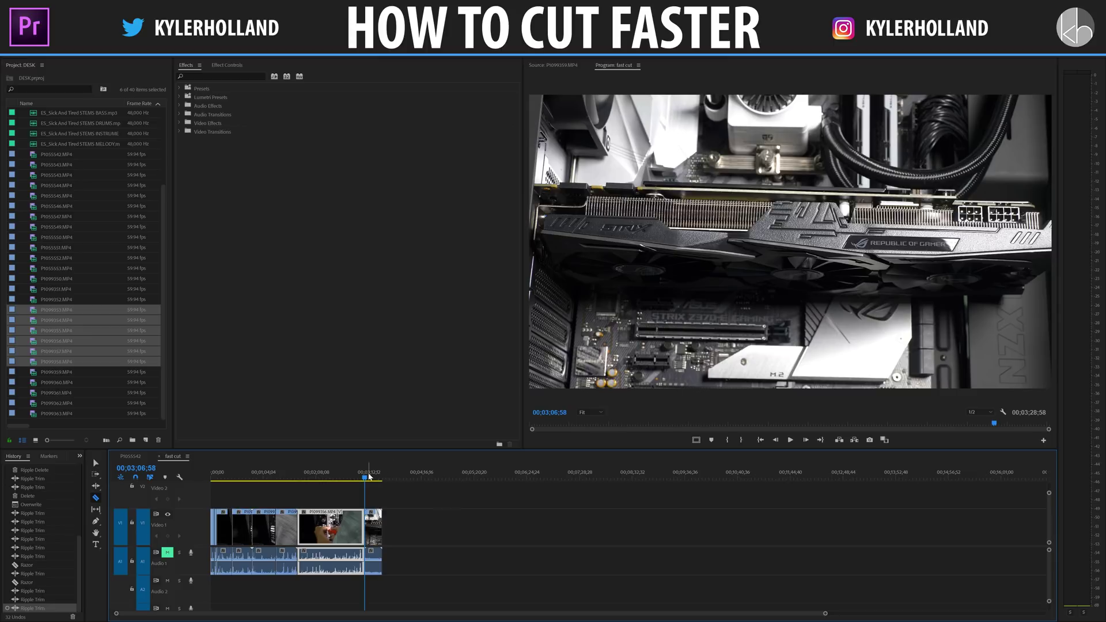
drag(366, 476, 284, 474)
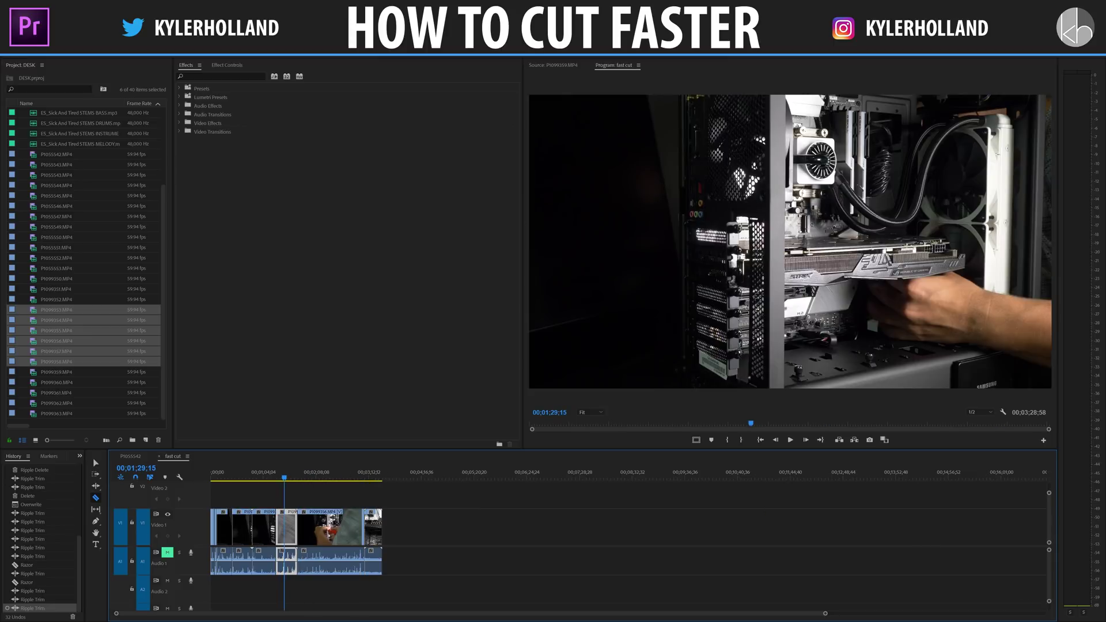